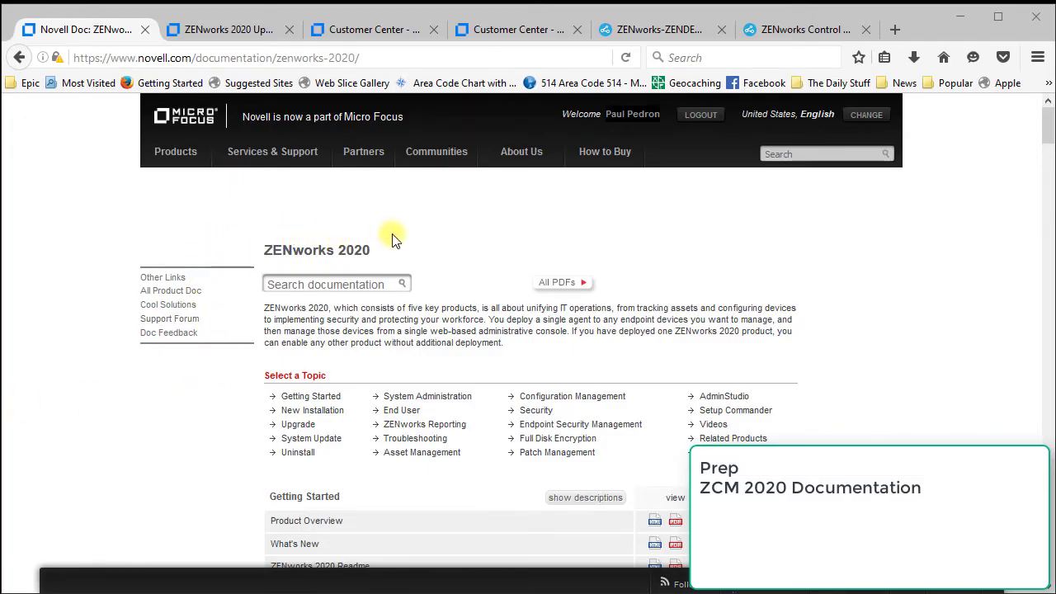
Read through the Micro Focus documentation and the ZENworks 2020 Upgrade Cookbook
scroll(392, 237, down, 3)
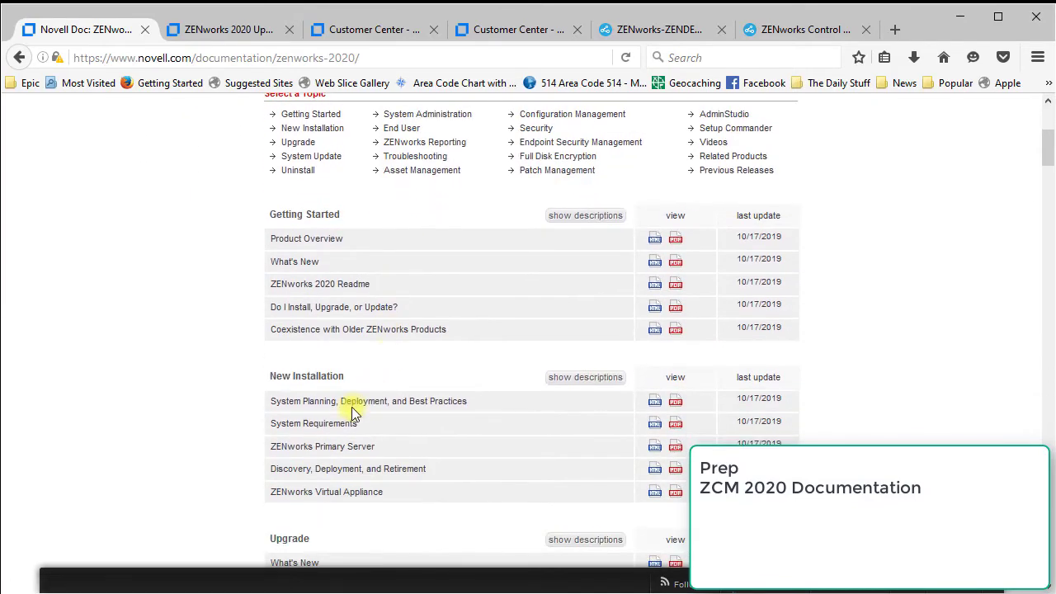
scroll(352, 412, down, 2)
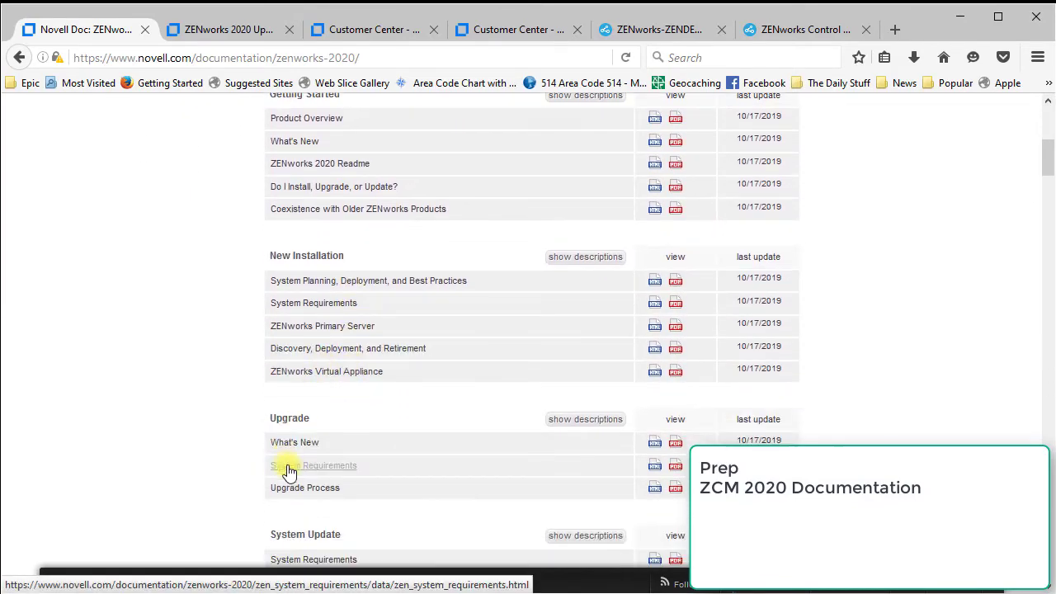
scroll(319, 413, down, 2)
scroll(319, 402, up, 1)
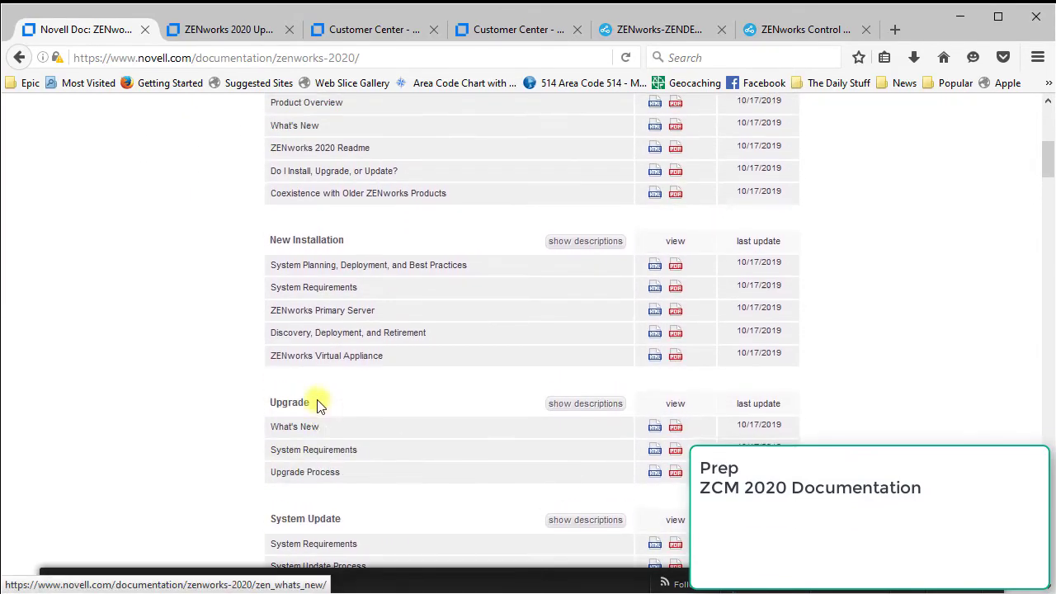
scroll(319, 405, up, 1)
click(220, 33)
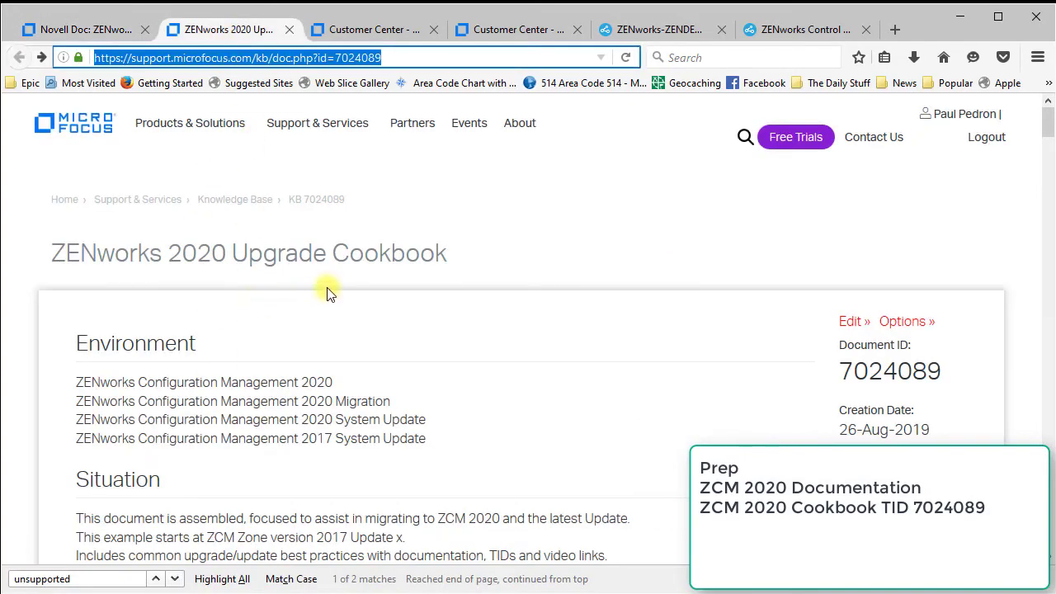
scroll(462, 232, down, 10)
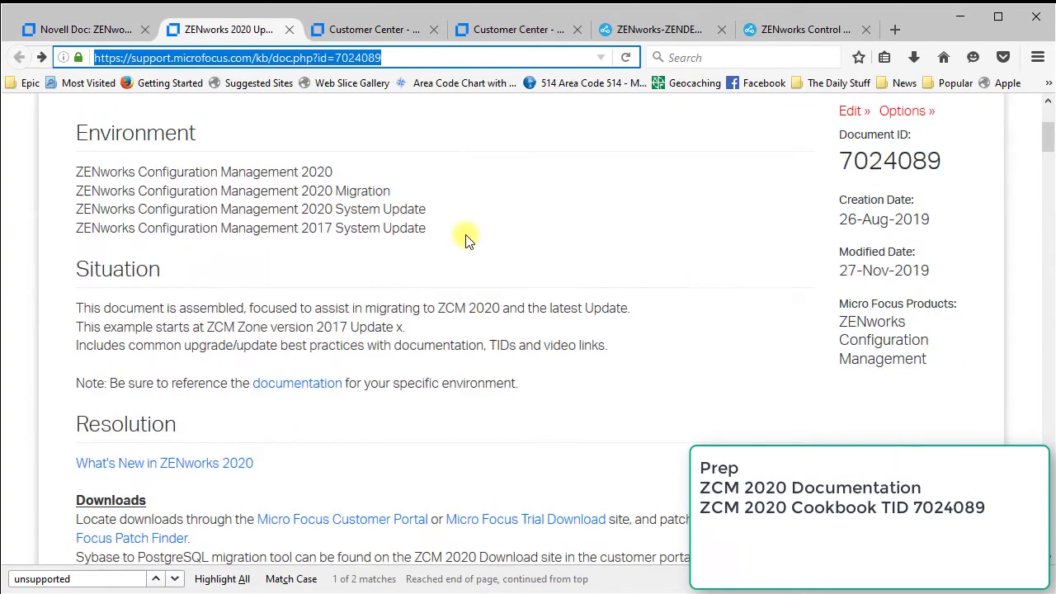
scroll(466, 235, down, 8)
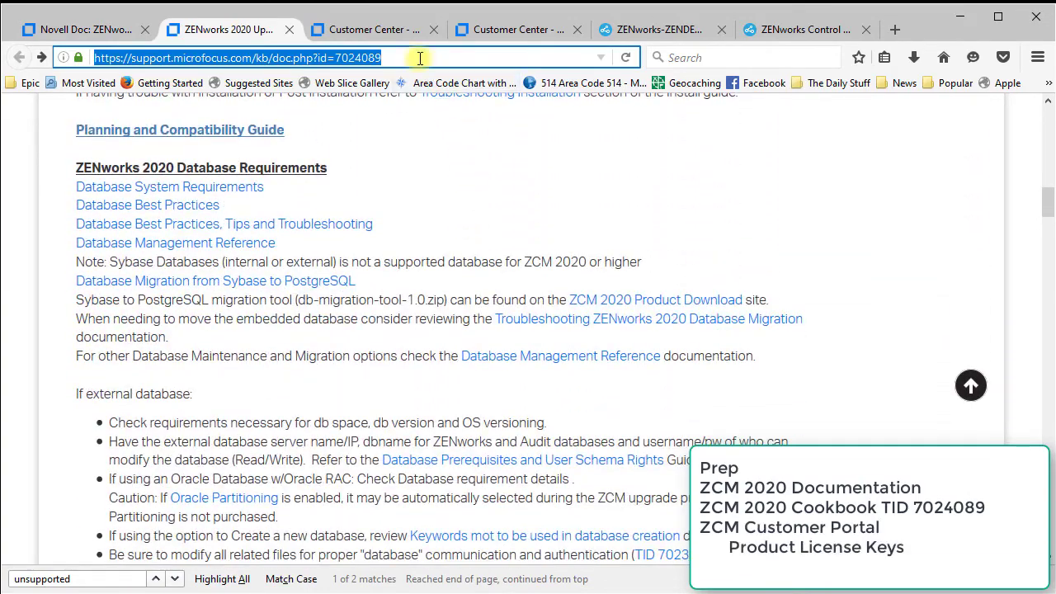
Bring up the Customer Center software list scrolled to the ZENworks 2020 Suite entries
click(416, 30)
scroll(419, 252, down, 6)
scroll(419, 252, down, 3)
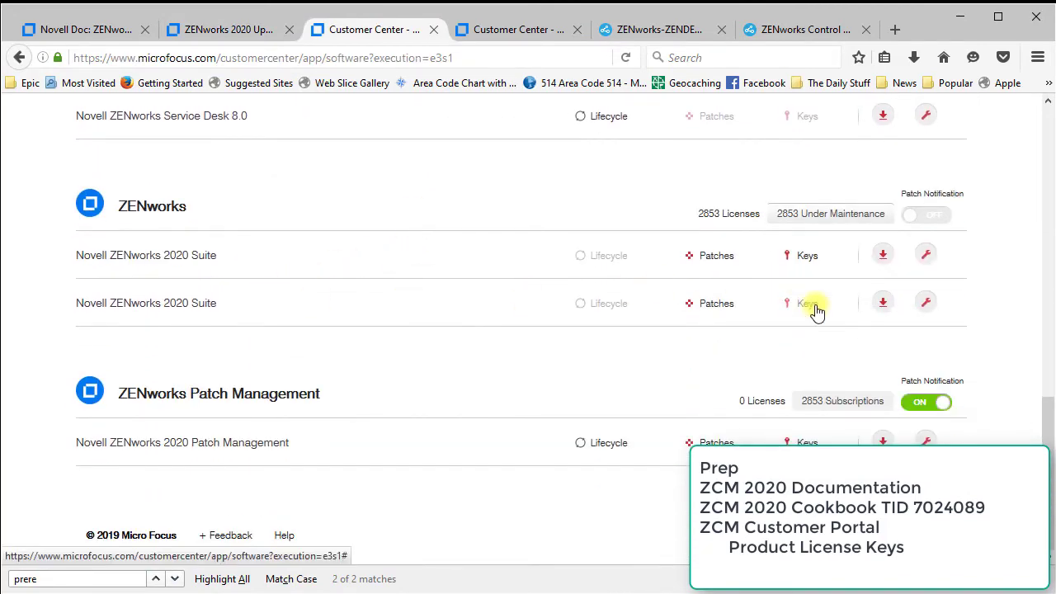
Expand the ZENworks 2020 Suite downloads to show all 51 remaining files
click(880, 304)
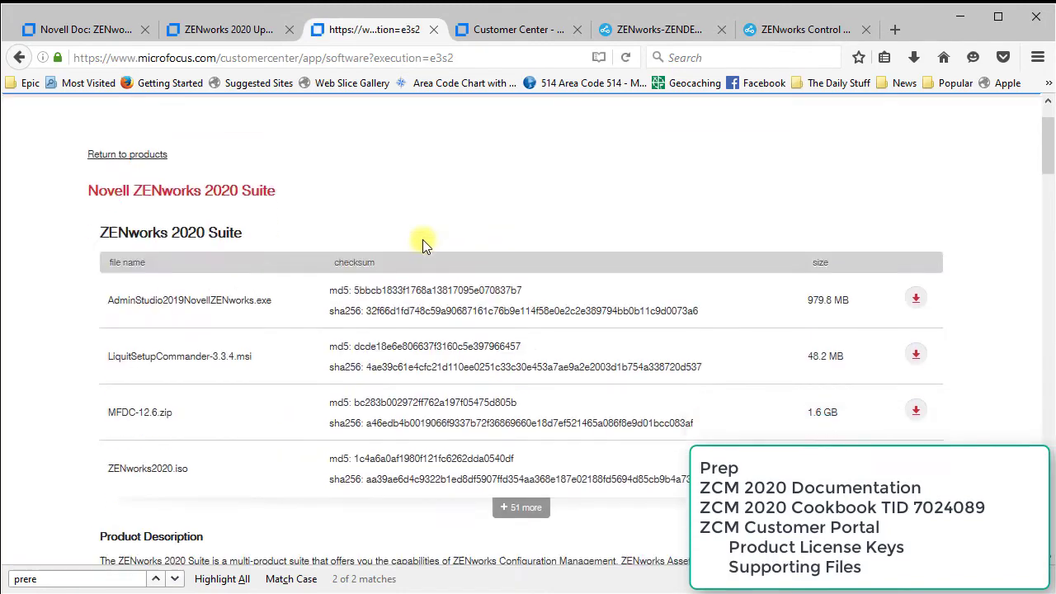
scroll(413, 239, down, 1)
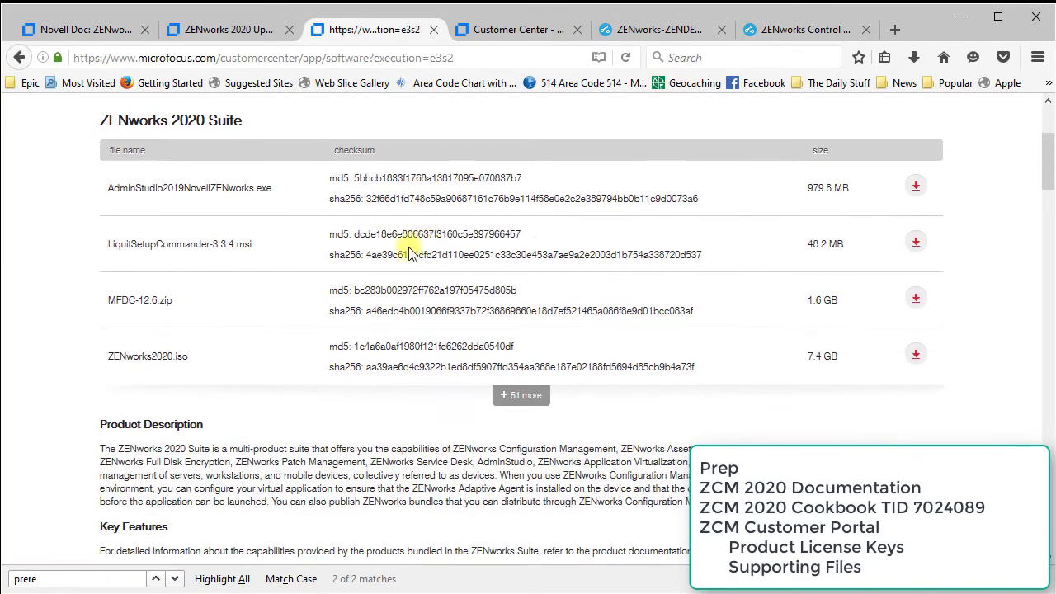
click(515, 396)
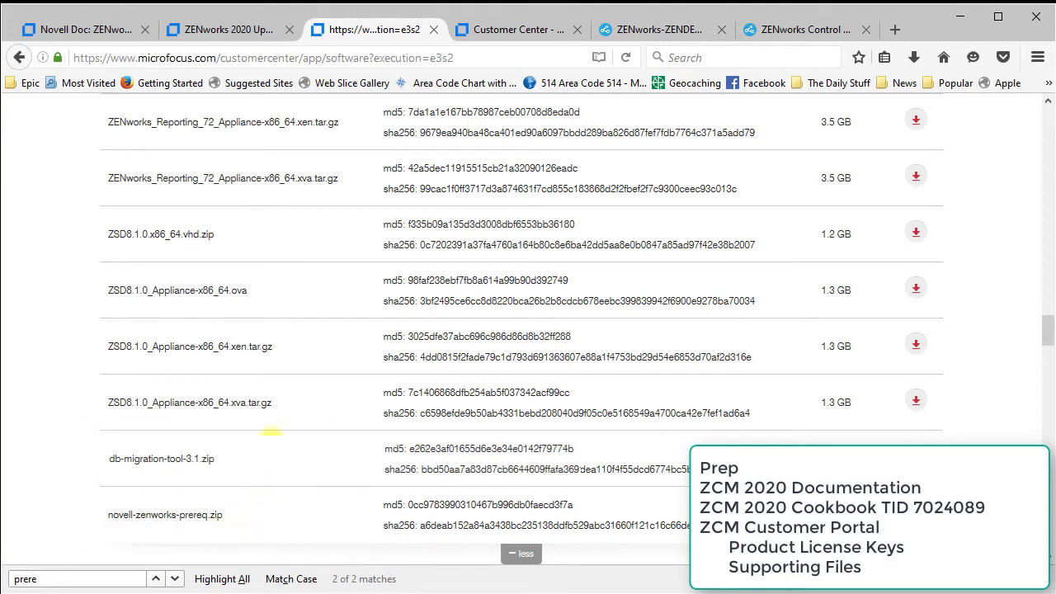
Review the entitled ZENworks products list, then move to the ZENworks Appliance console
scroll(278, 416, up, 5)
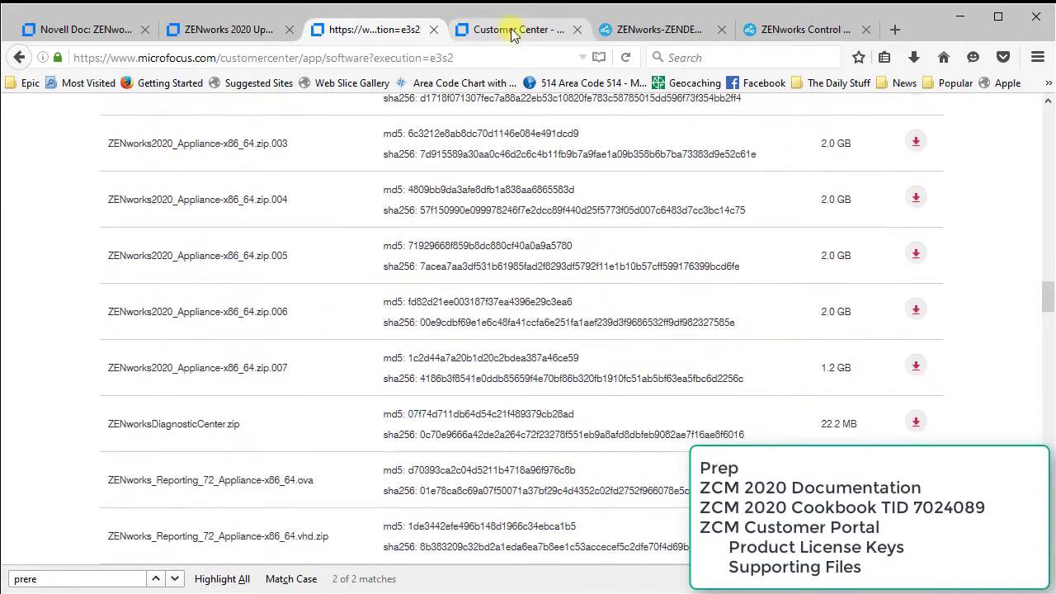
click(495, 30)
scroll(251, 279, down, 20)
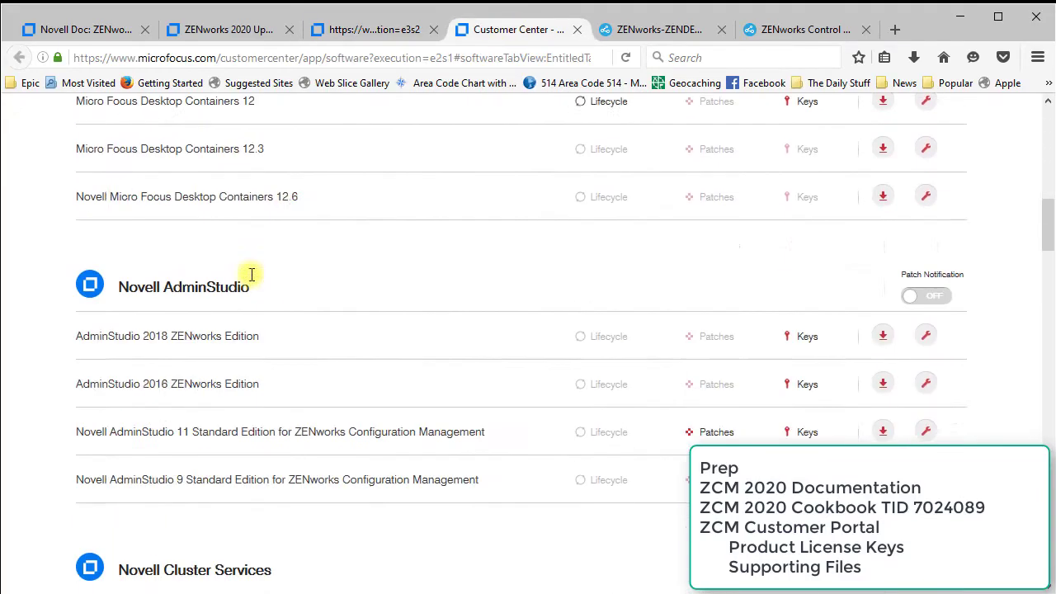
scroll(251, 279, down, 18)
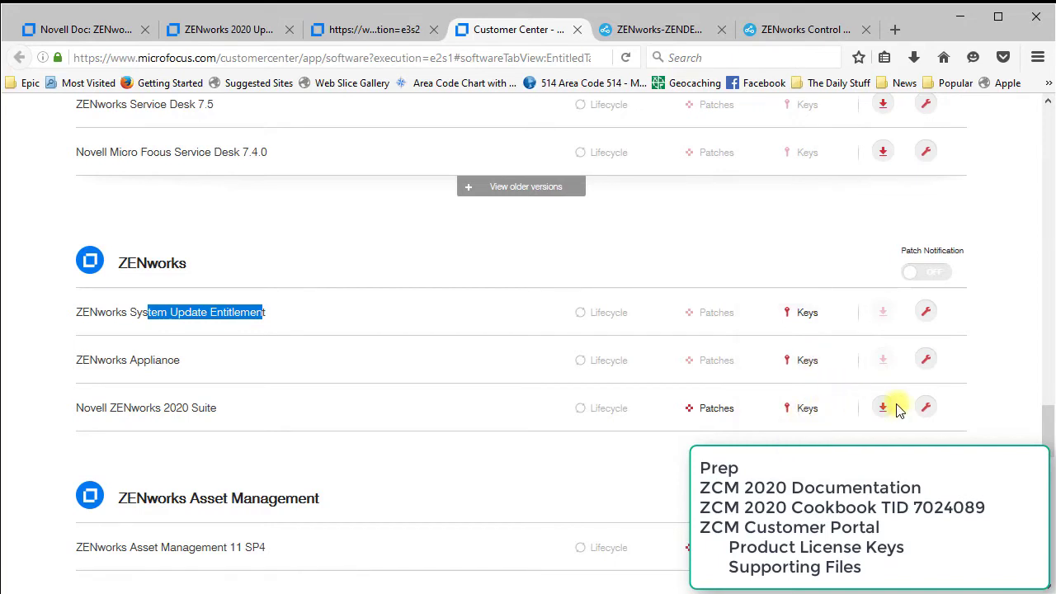
click(660, 33)
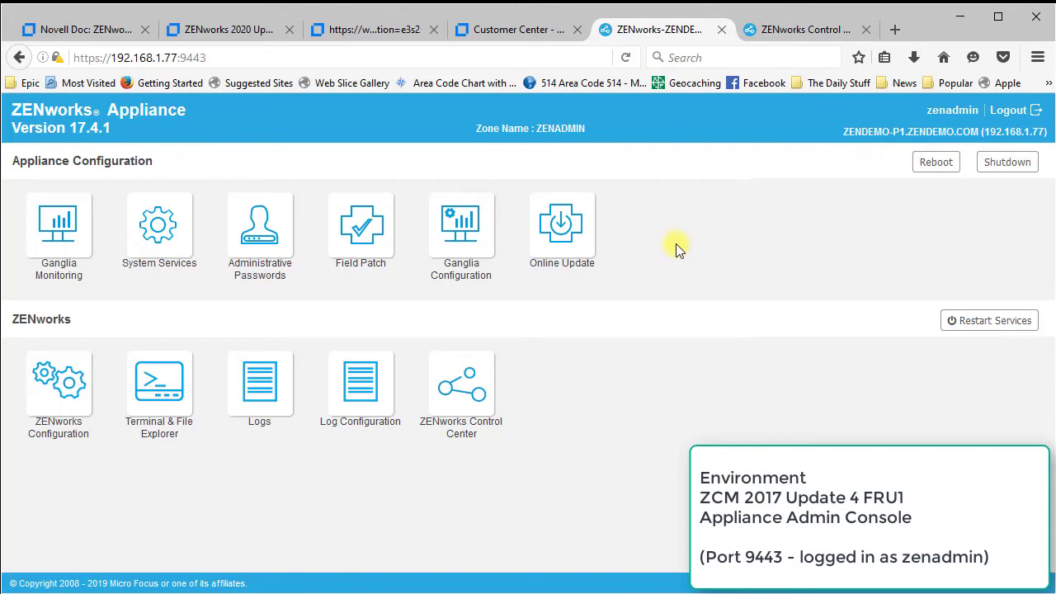
Check the PostgreSQL databases and server version 17.4.1.0 in ZCC Configuration, then position WinSCP
click(792, 32)
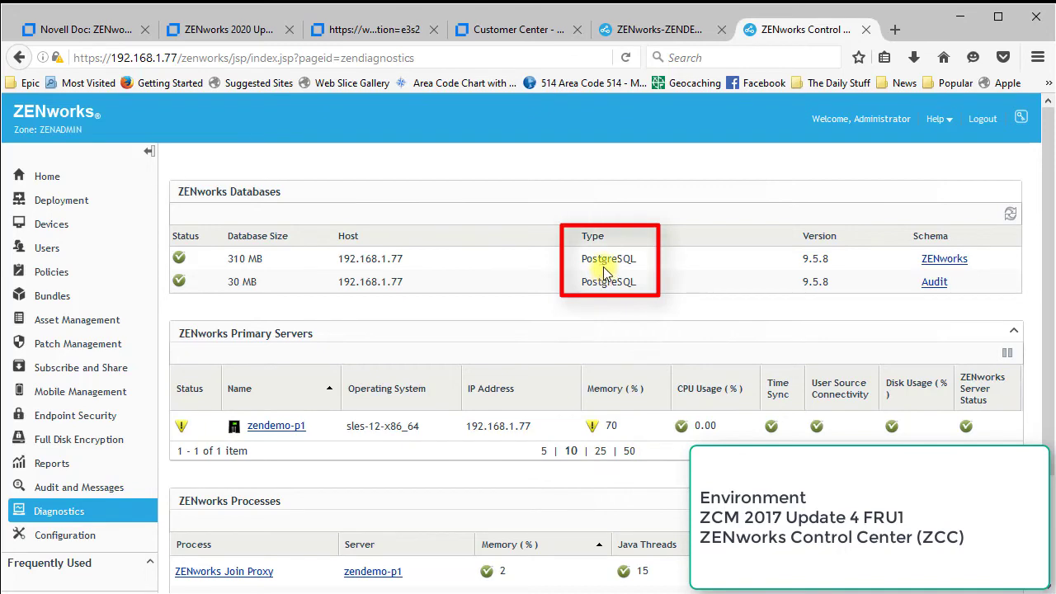
click(58, 534)
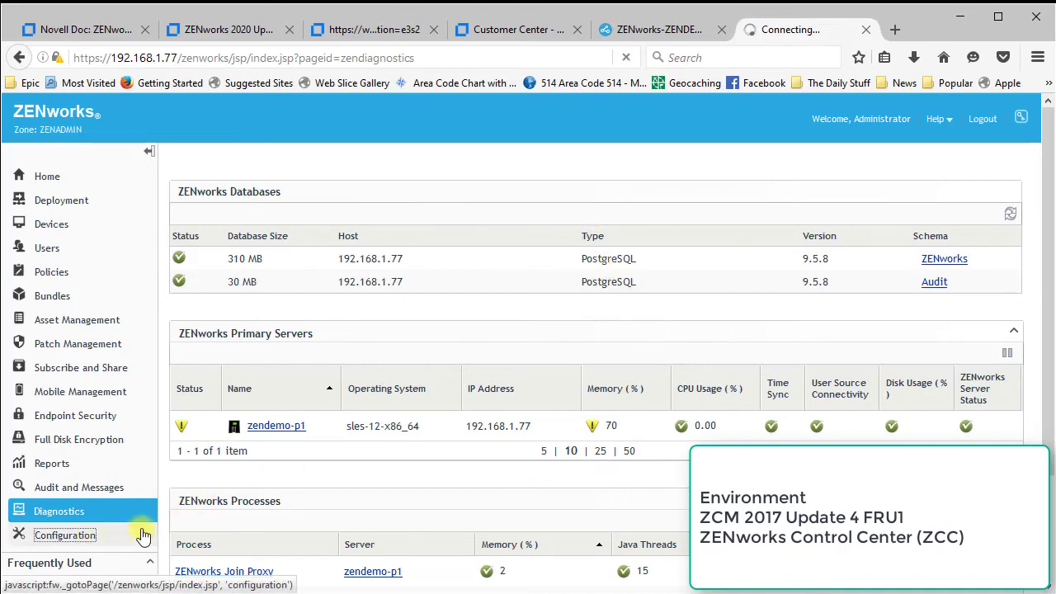
scroll(749, 381, down, 6)
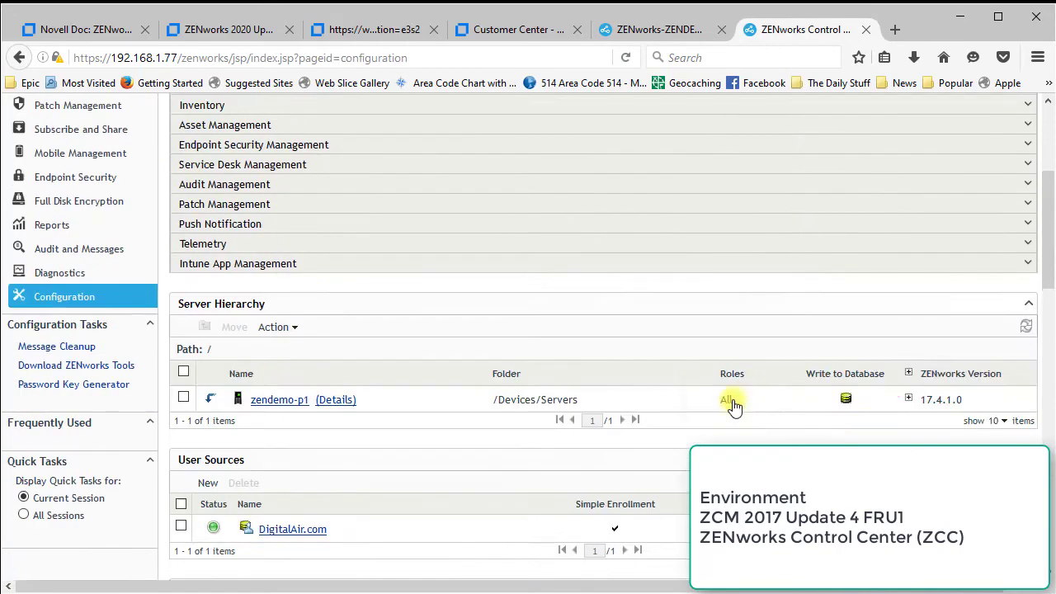
scroll(678, 379, up, 5)
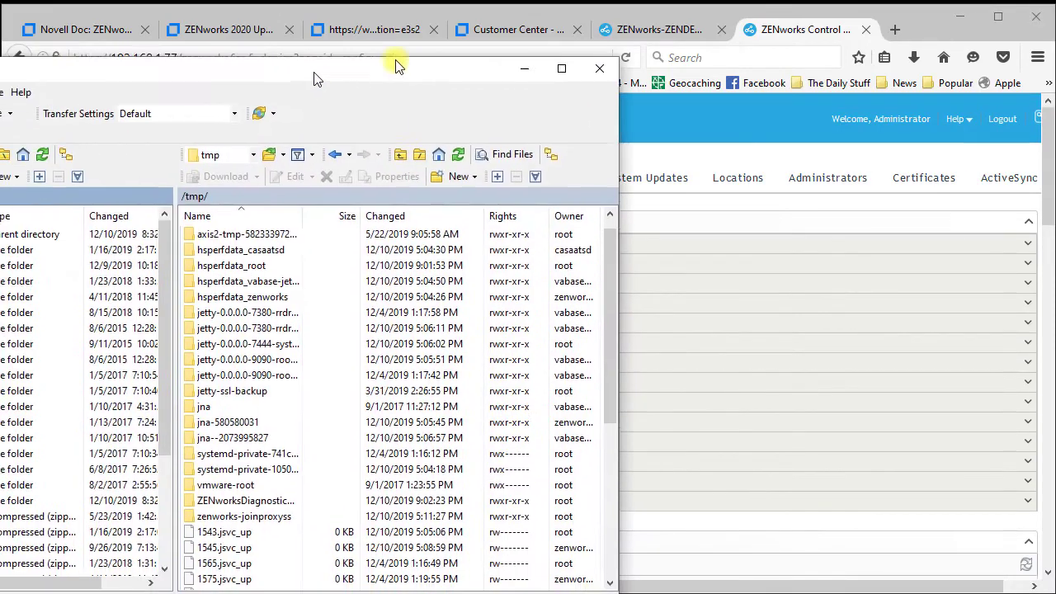
drag(396, 63, 612, 41)
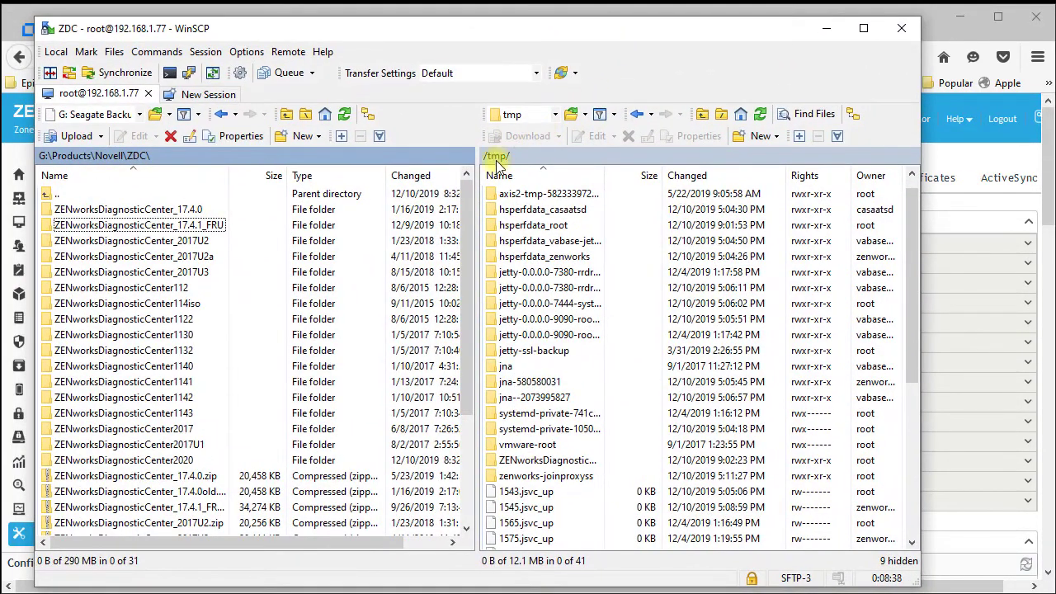
Confirm ZENworksDiagnosticCenter_17.4.1_FRU and novell-zenworks-prereq.sh are in remote /tmp, then minimise WinSCP
click(557, 462)
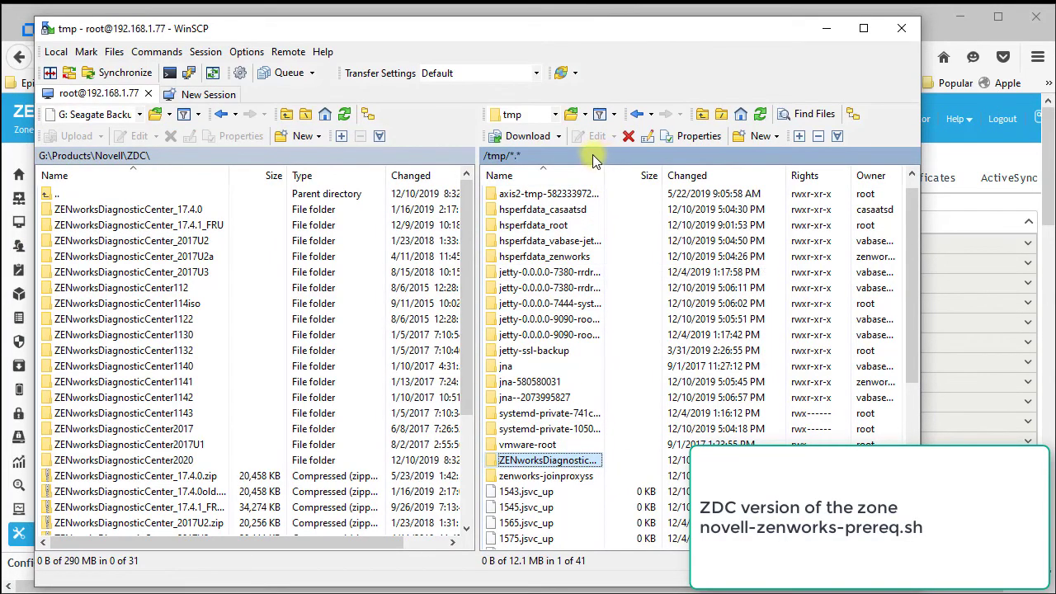
drag(608, 174, 731, 172)
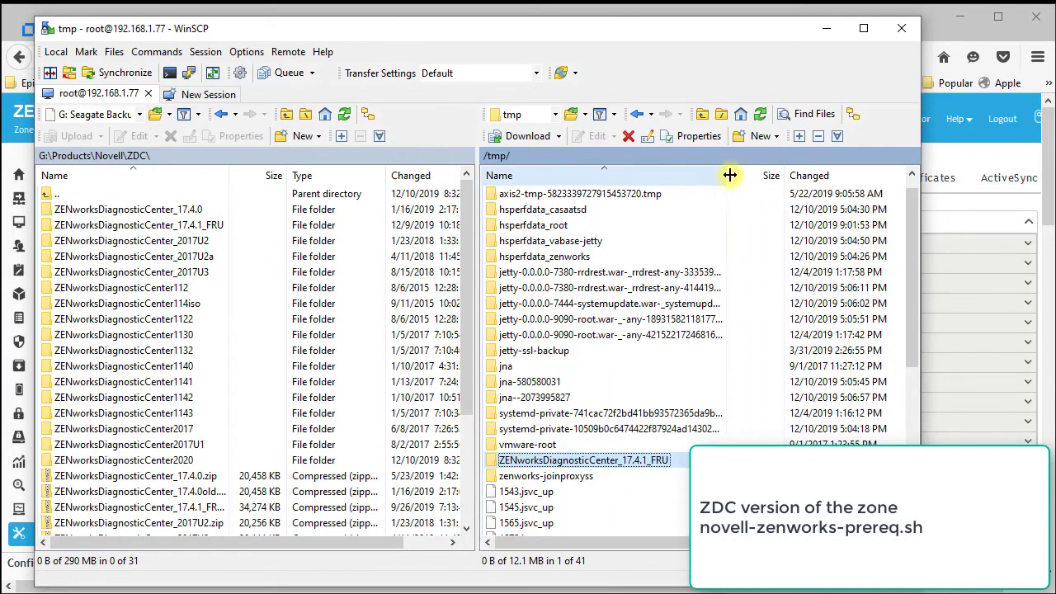
scroll(604, 469, down, 6)
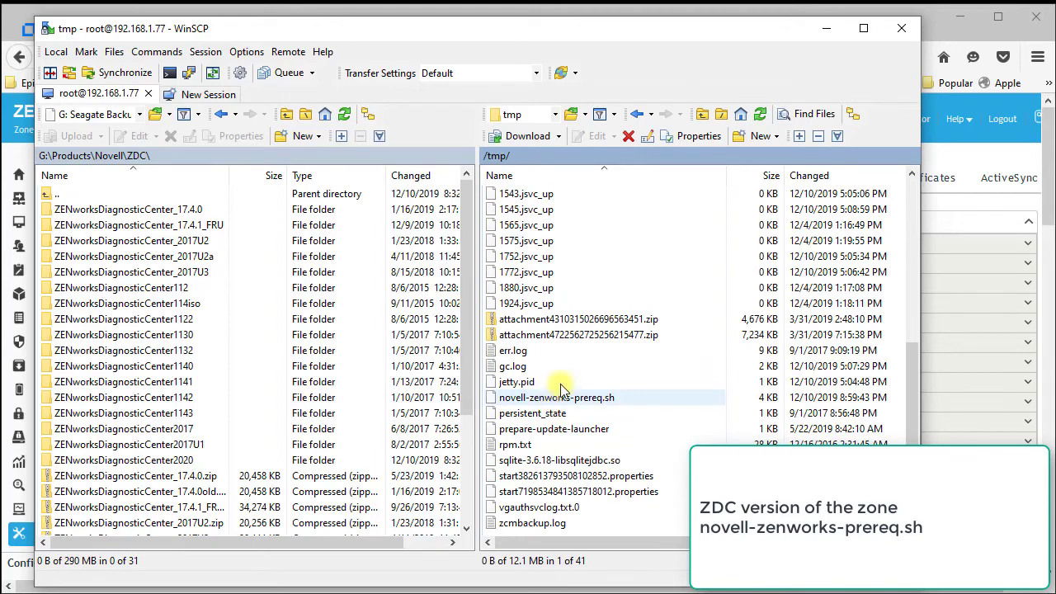
click(825, 28)
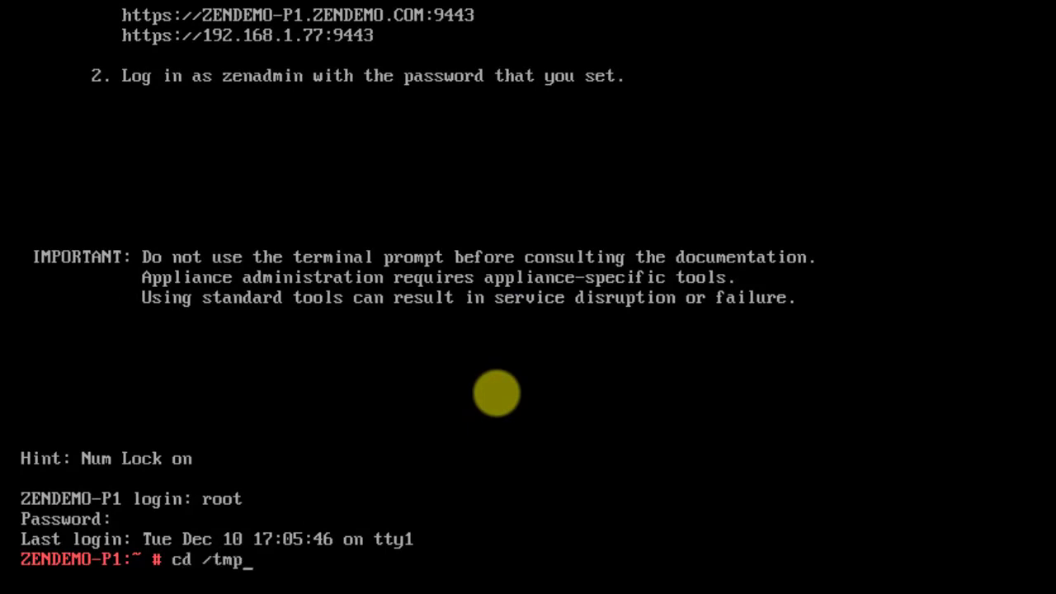
Enter /tmp/ZENworksDiagnosticCenter_17.4.1_FRU and make zdc executable with chmod 755
key(Return)
text(cd Z)
key(Tab)
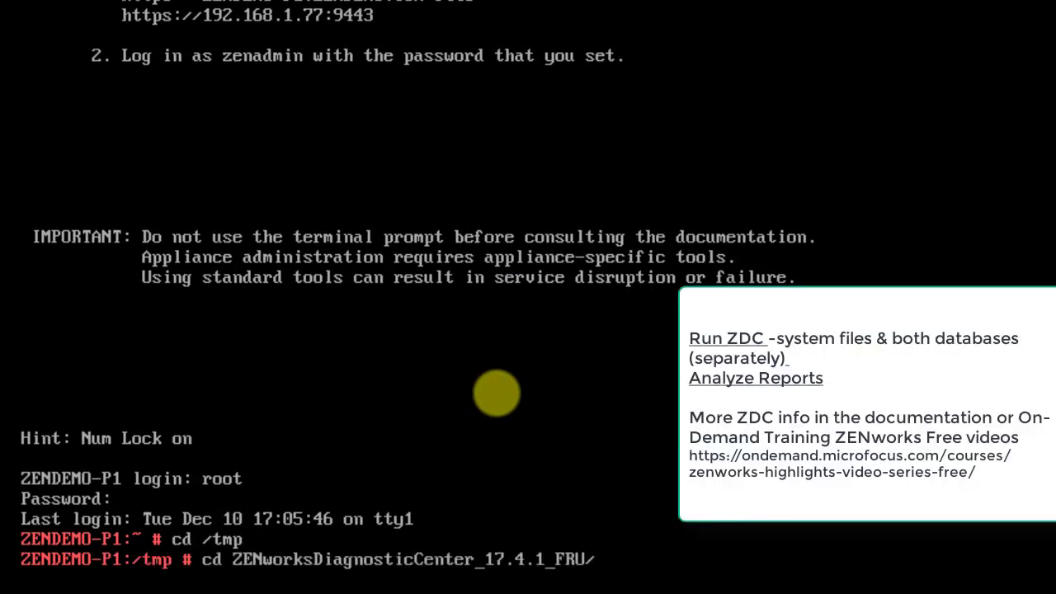
key(Return)
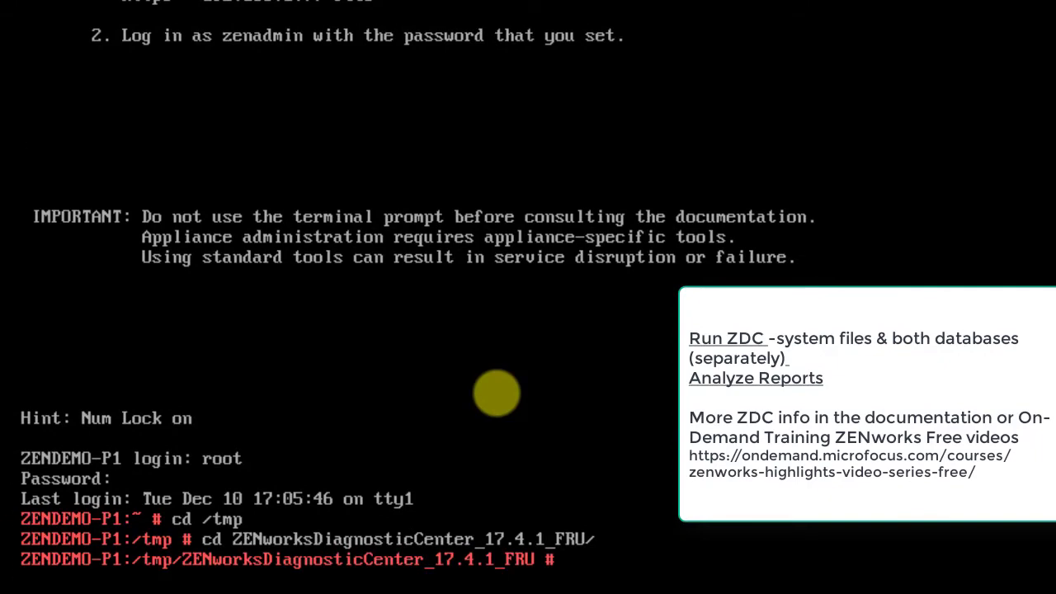
text(chmod 755 )
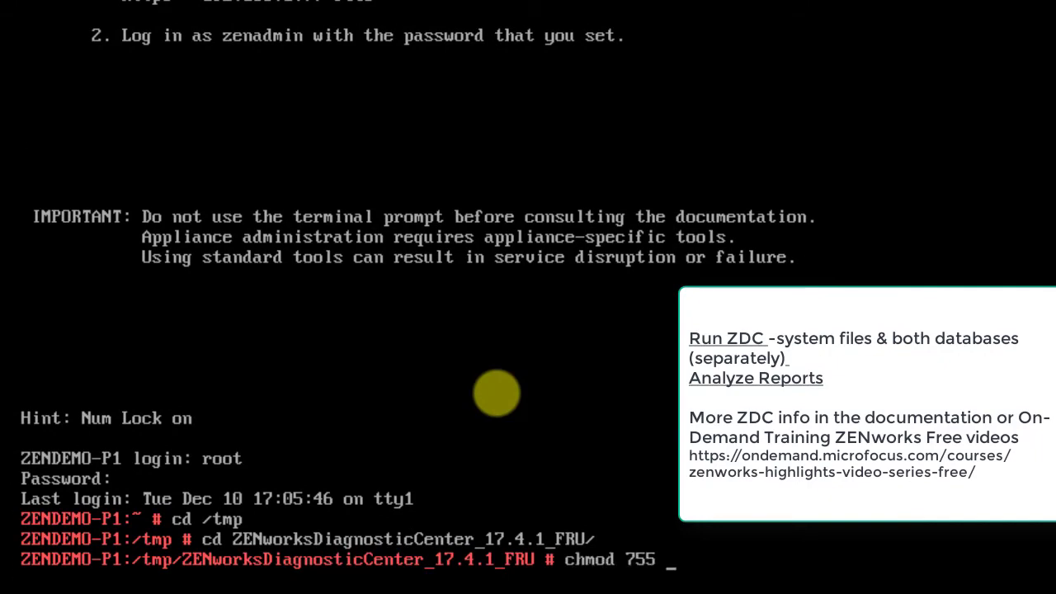
text(zdc)
key(Return)
Verify zendatabase, systemfiles, then auditdatabase against data/baseline_17.4.1.zdc with zdc
text(./zdc )
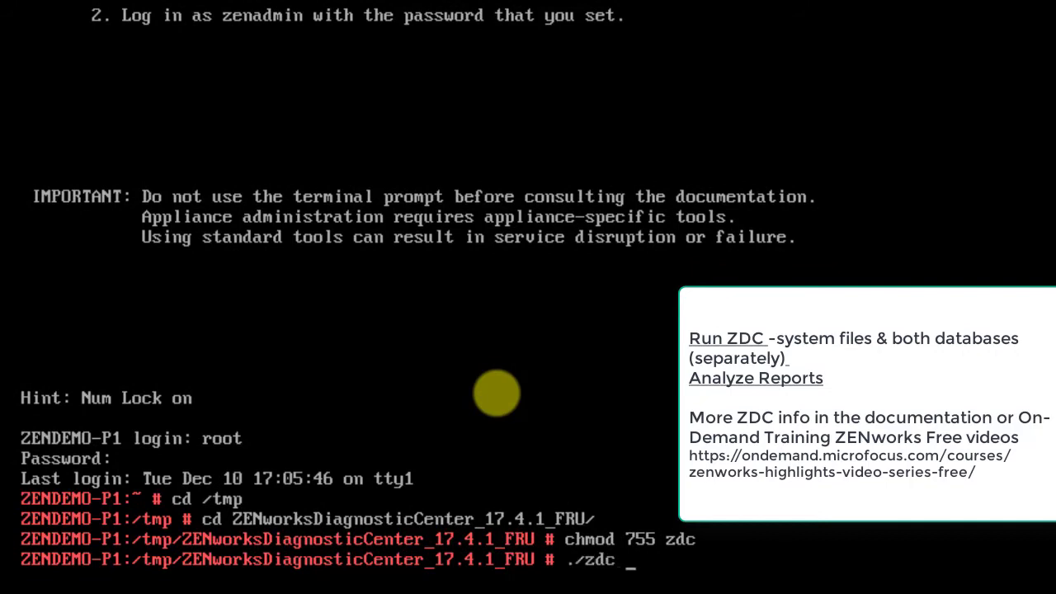
text(verify -v zendatabase,systemf)
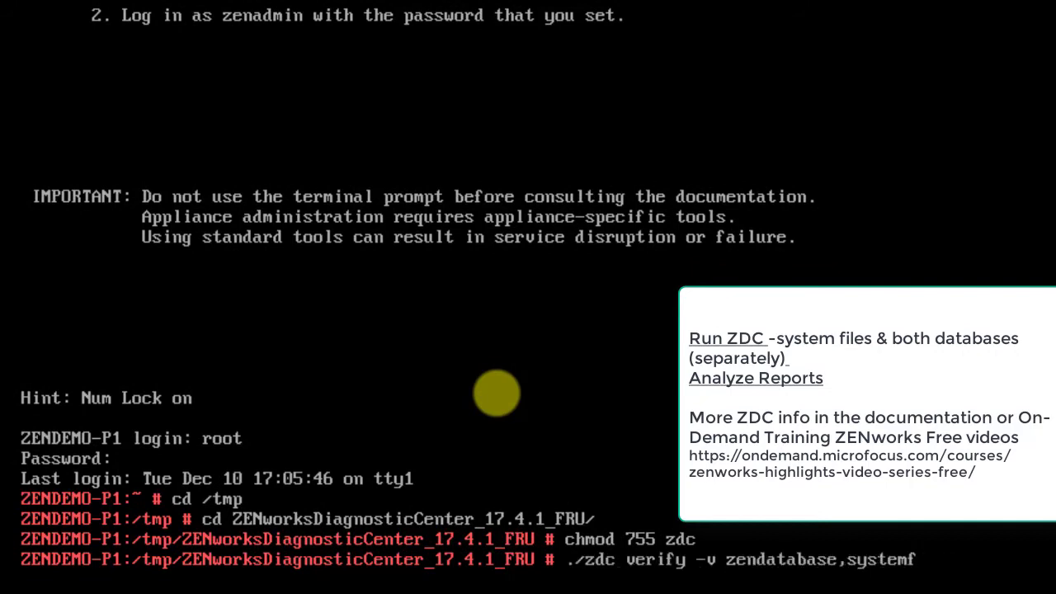
text(iles -b data)
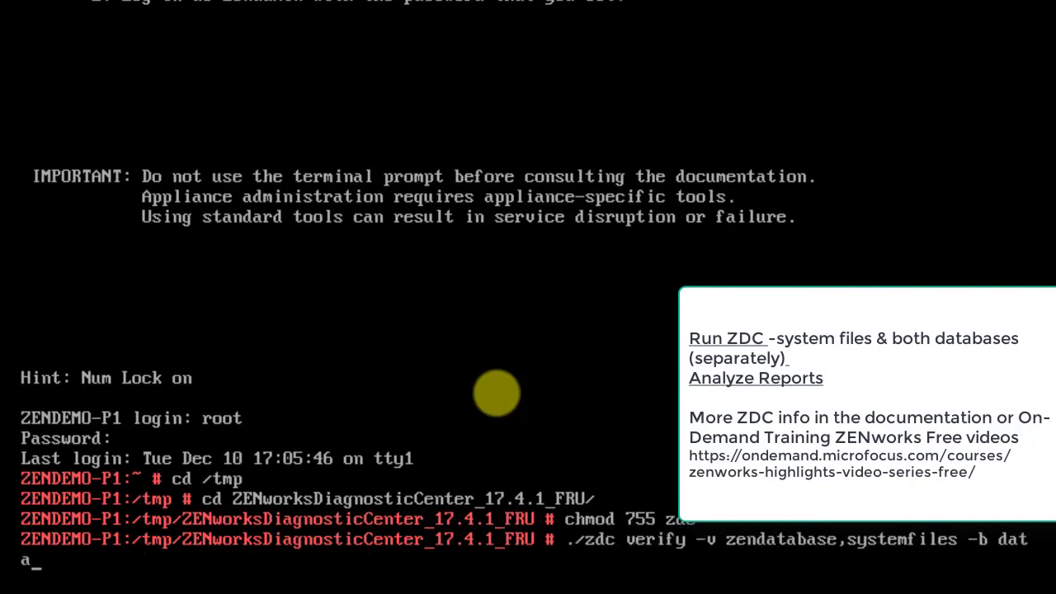
text(/baseline_17.4.1.zdc)
key(Return)
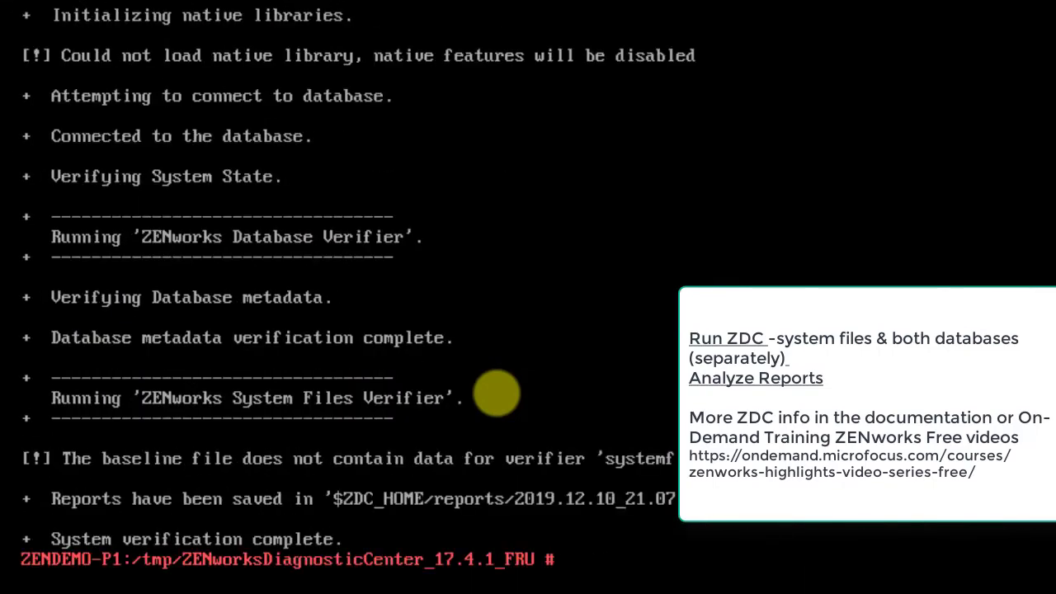
key(Up)
key(BackSpace)
key(BackSpace)
key(BackSpace)
key(BackSpace)
key(BackSpace)
key(BackSpace)
key(BackSpace)
key(BackSpace)
key(BackSpace)
key(BackSpace)
key(BackSpace)
key(BackSpace)
key(BackSpace)
key(BackSpace)
key(BackSpace)
key(BackSpace)
key(BackSpace)
key(BackSpace)
key(BackSpace)
key(BackSpace)
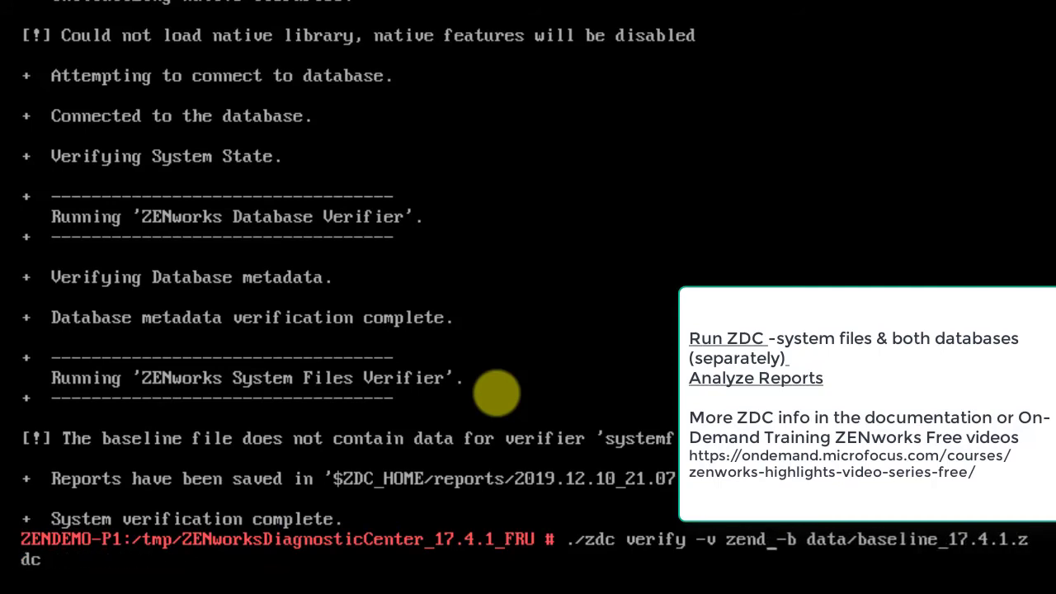
text(-vauditdatabase)
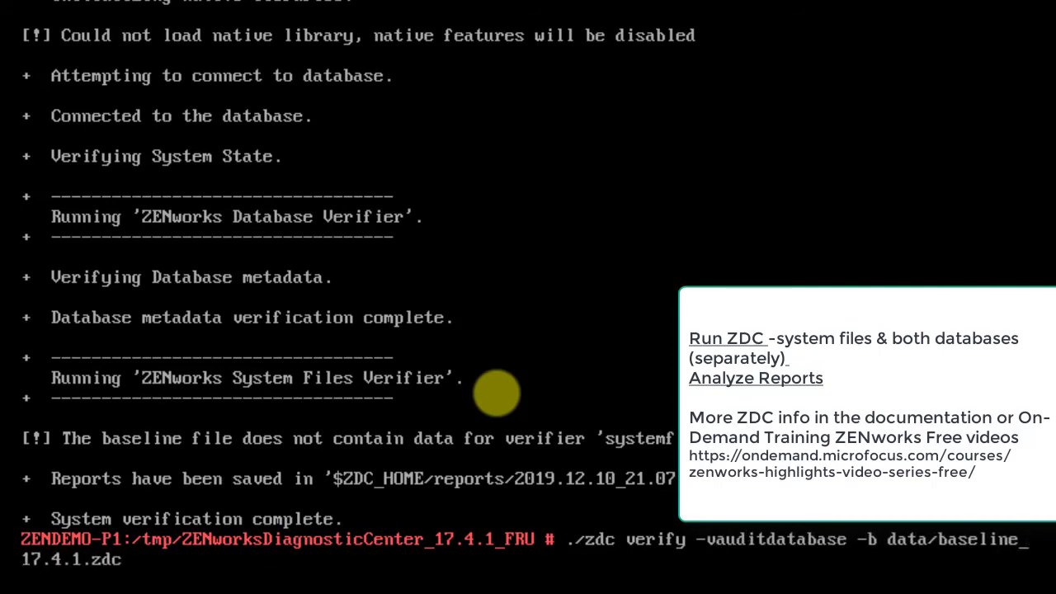
key(Left)
key(Left)
key(Left)
key(Left)
key(Left)
key(Left)
key(Left)
key(Left)
key(Left)
key(Left)
key(Left)
key(Left)
key(Left)
key(Return)
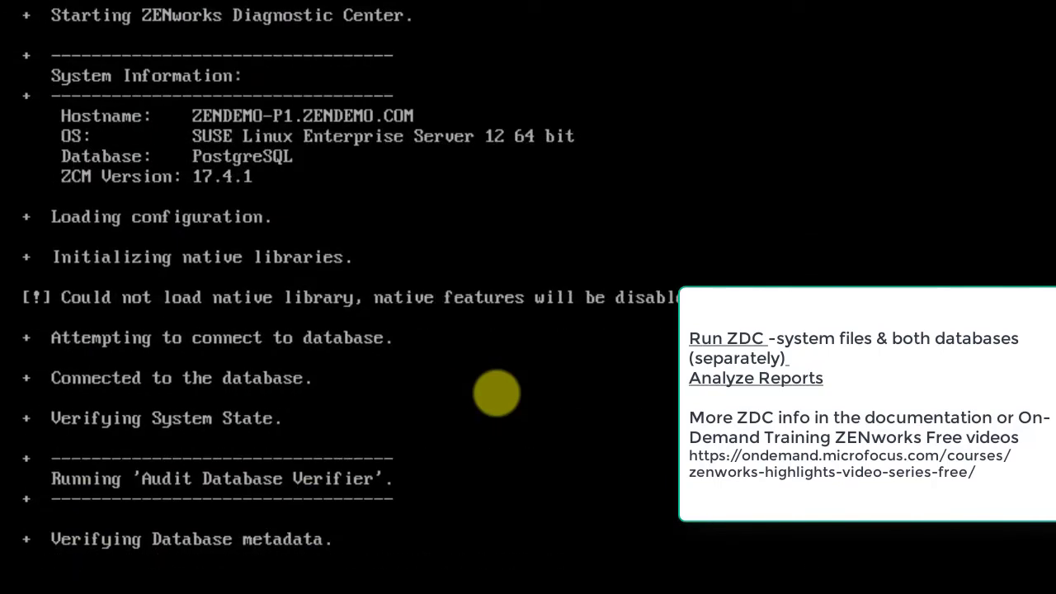
List the two saved ZDC reports in the Reports folder
text(cd Reports/)
key(Return)
text(ls)
key(Return)
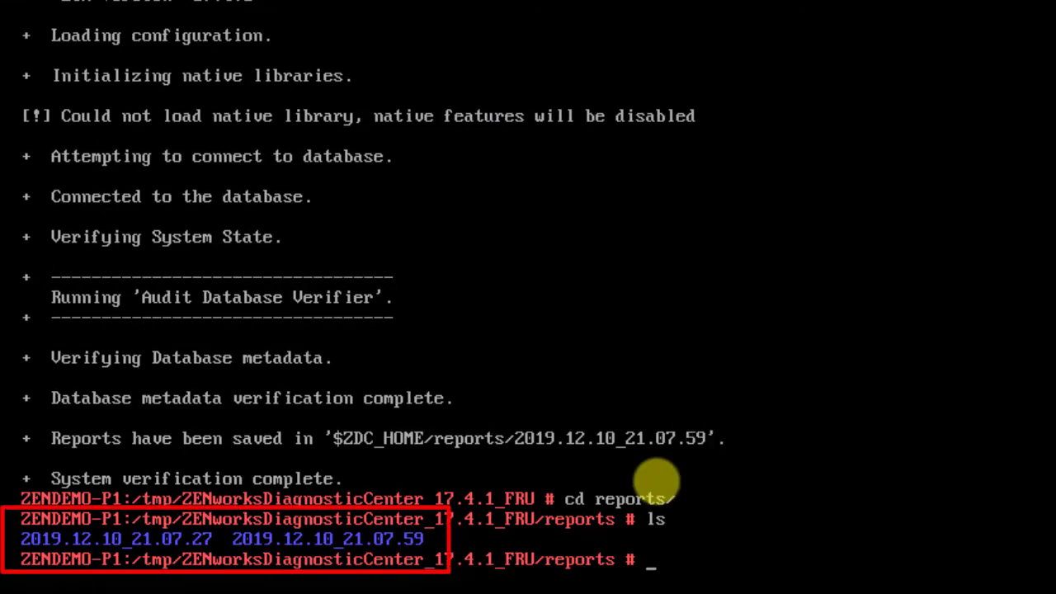
Return to /tmp and make novell-zenworks-prereq.sh executable with chmod 755
text(cd )
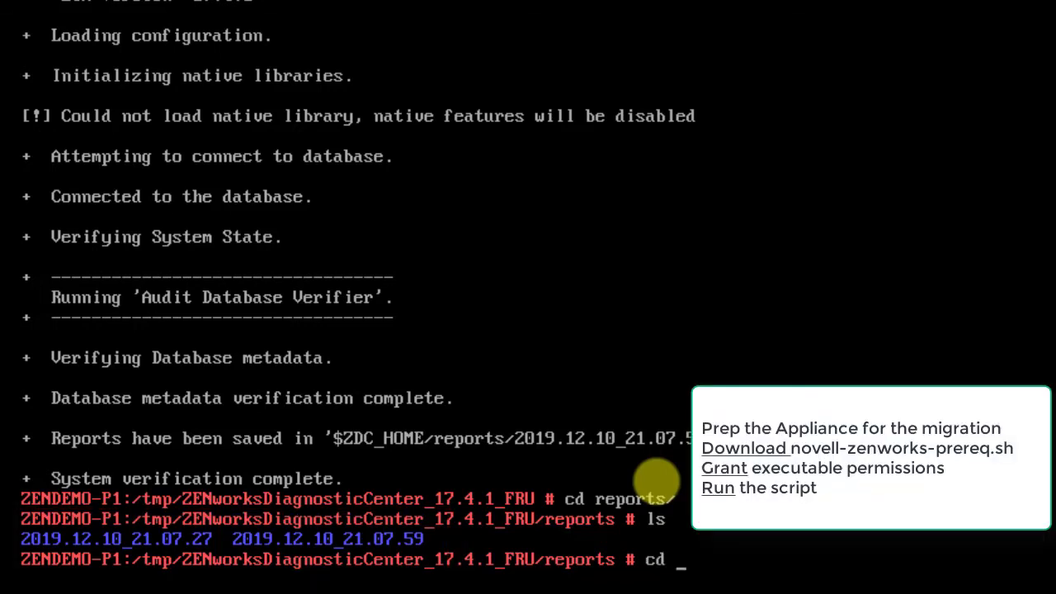
text(../..)
key(Return)
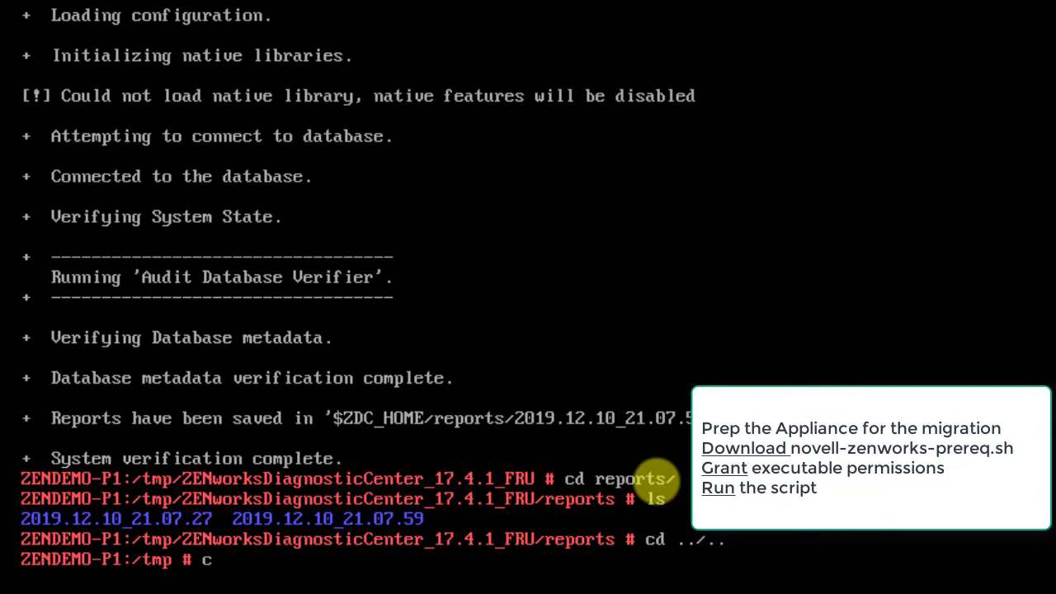
text(chmod lnov)
key(BackSpace)
key(BackSpace)
key(BackSpace)
text(755 no)
key(Tab)
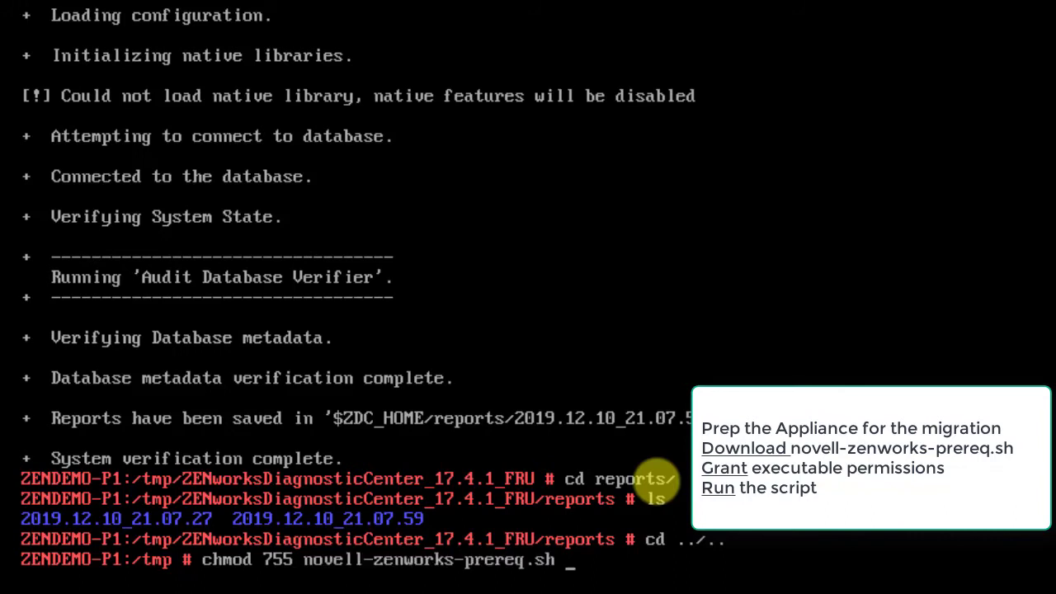
key(Return)
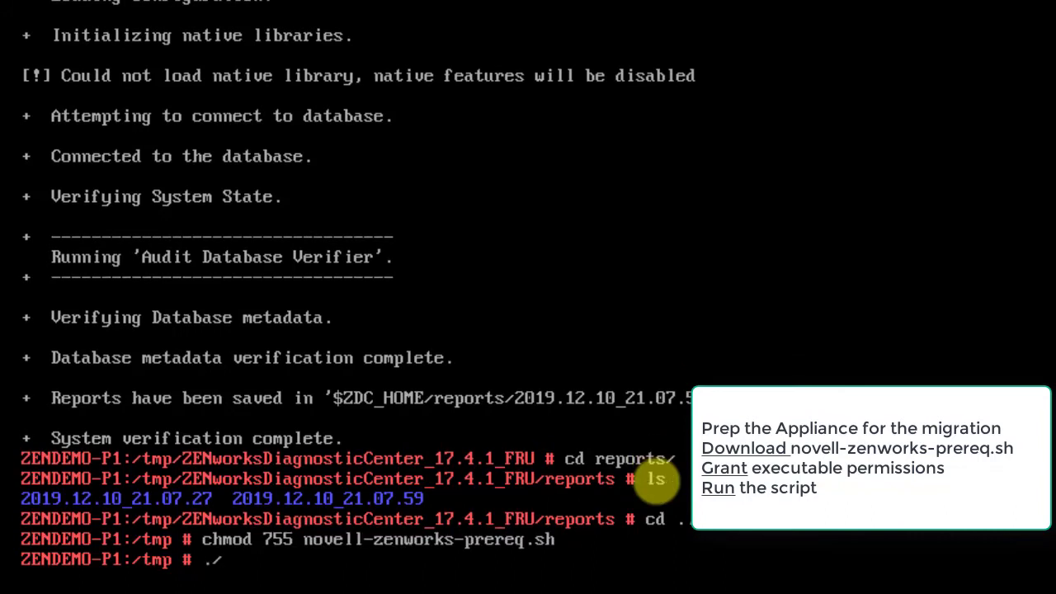
Run ./novell-zenworks-prereq.sh until it reports 'Prerequisite completed successfully'
text(./nov)
key(Tab)
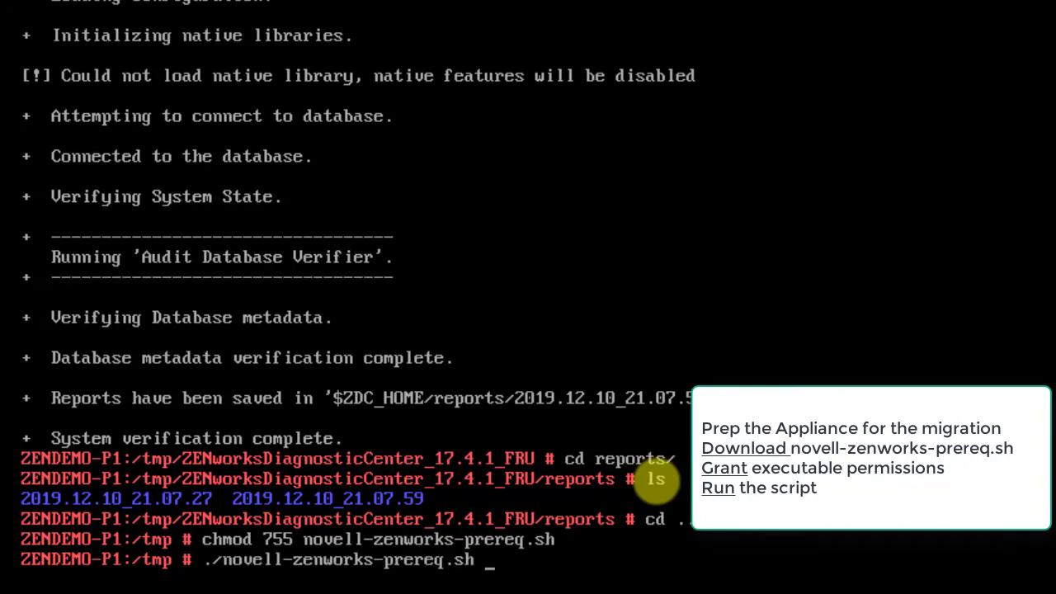
key(Return)
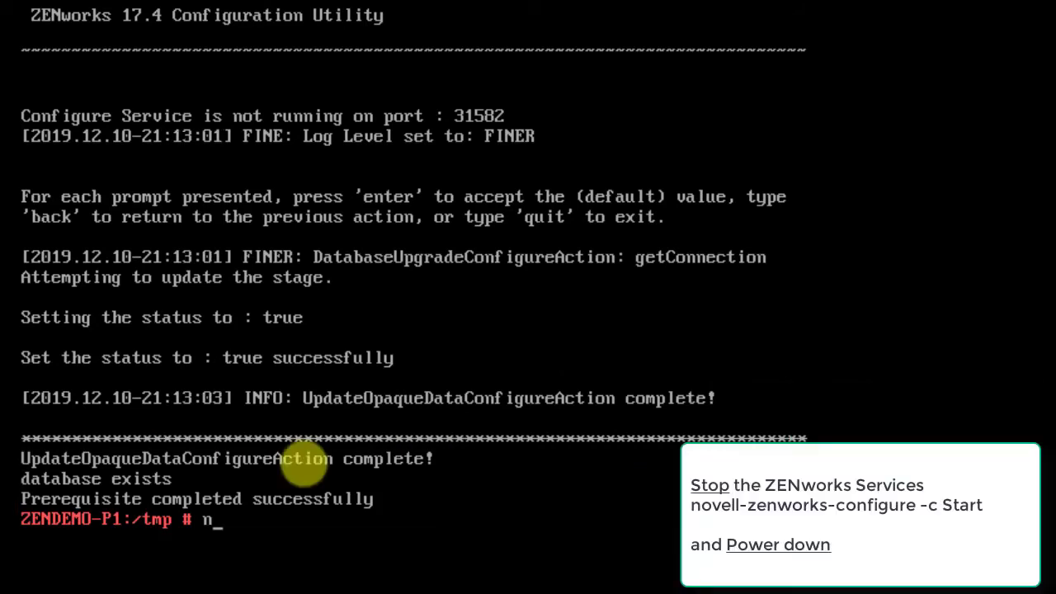
Stop all ZENworks services with novell-zenworks-configure -c Start, then shut down using init 0
text(ovell-zenworks)
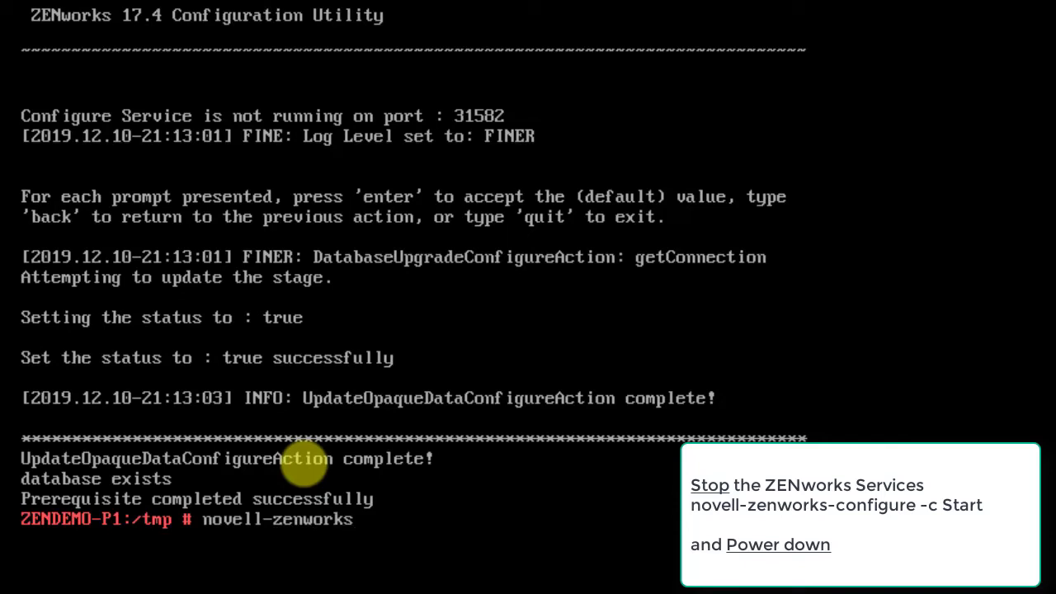
text(-configure)
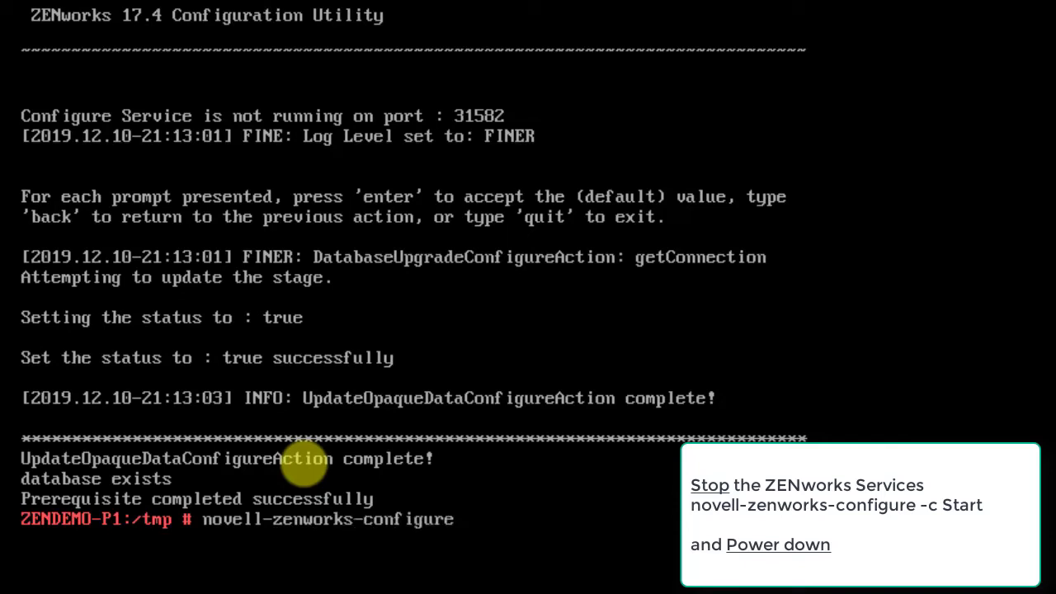
text( -c Start)
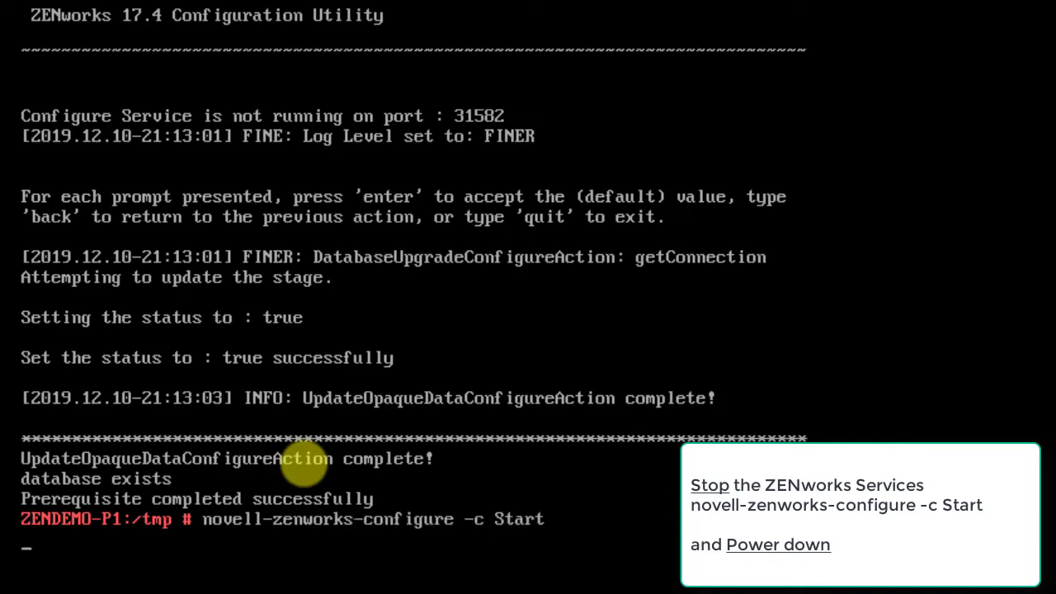
key(Return)
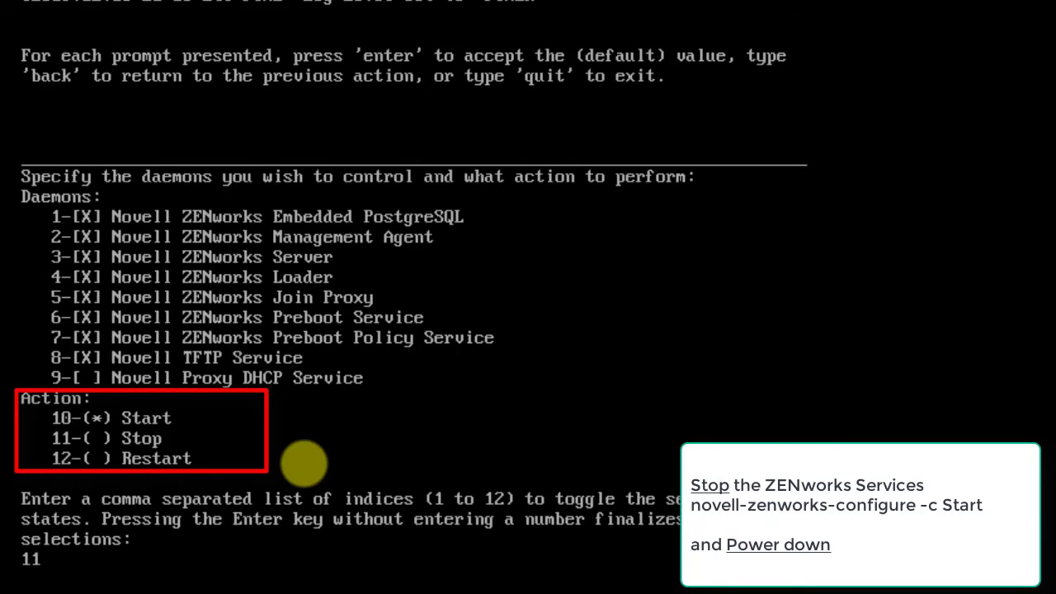
key(Return)
key(Return)
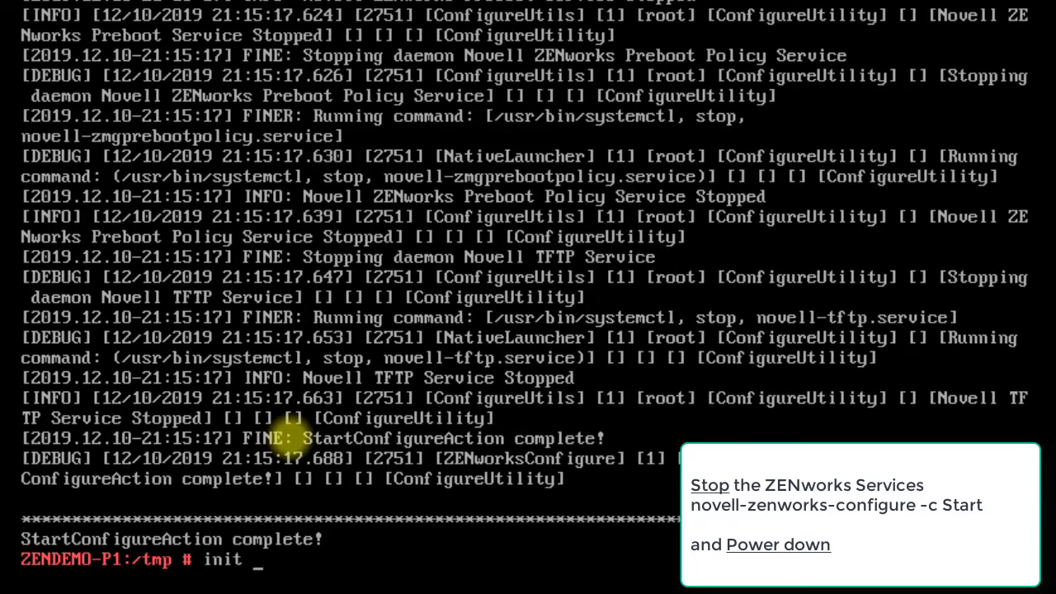
text(0)
key(Return)
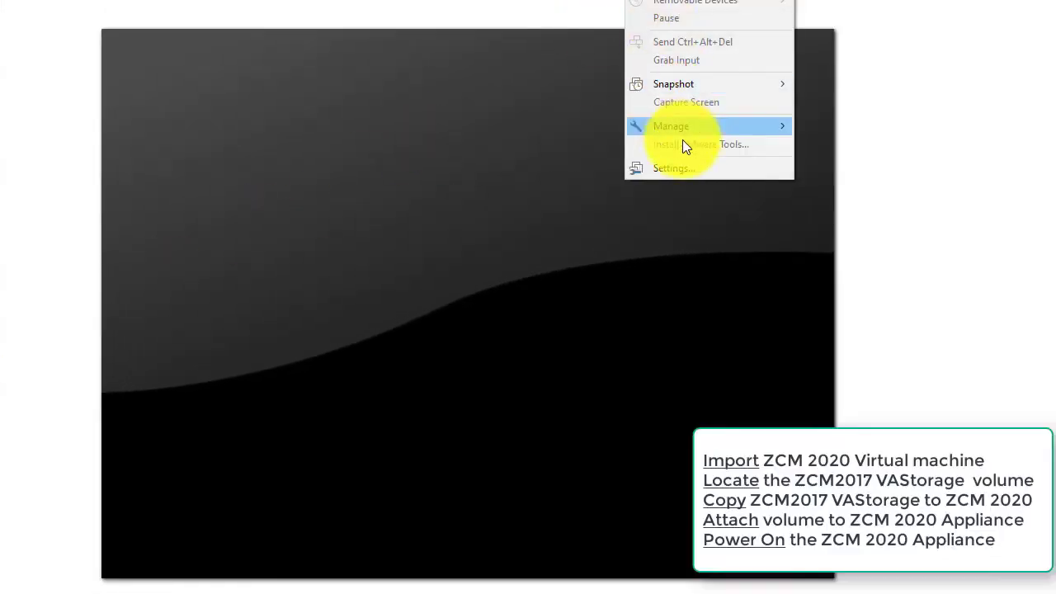
Read Hard Disk 2's file path, VAStorage-000007.vmdk, and bring up the ZENworks2017a_Appliance-x86_64 folder
click(672, 173)
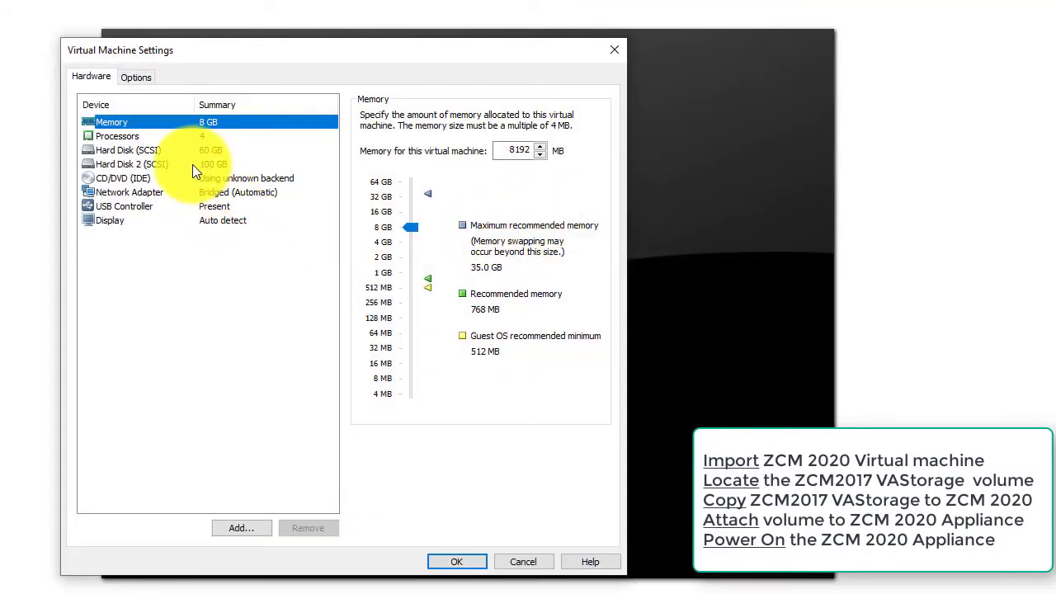
click(192, 165)
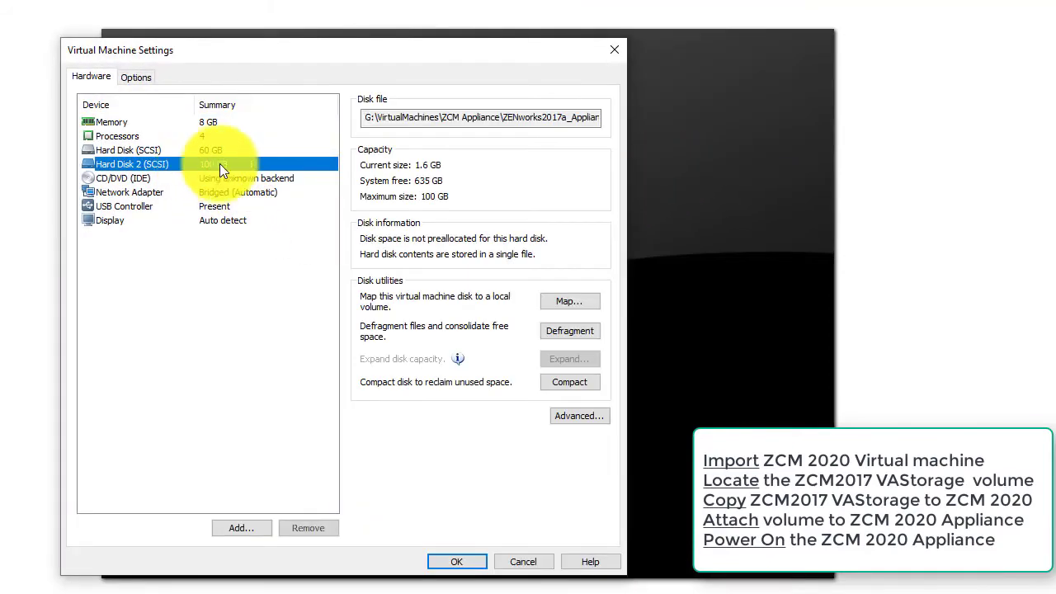
click(428, 119)
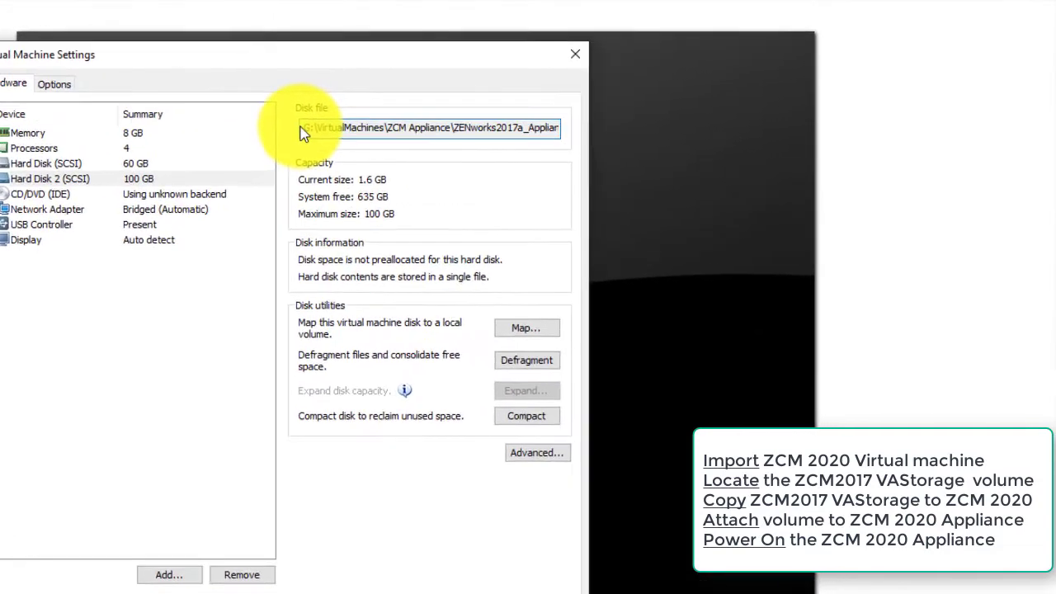
drag(303, 130, 527, 121)
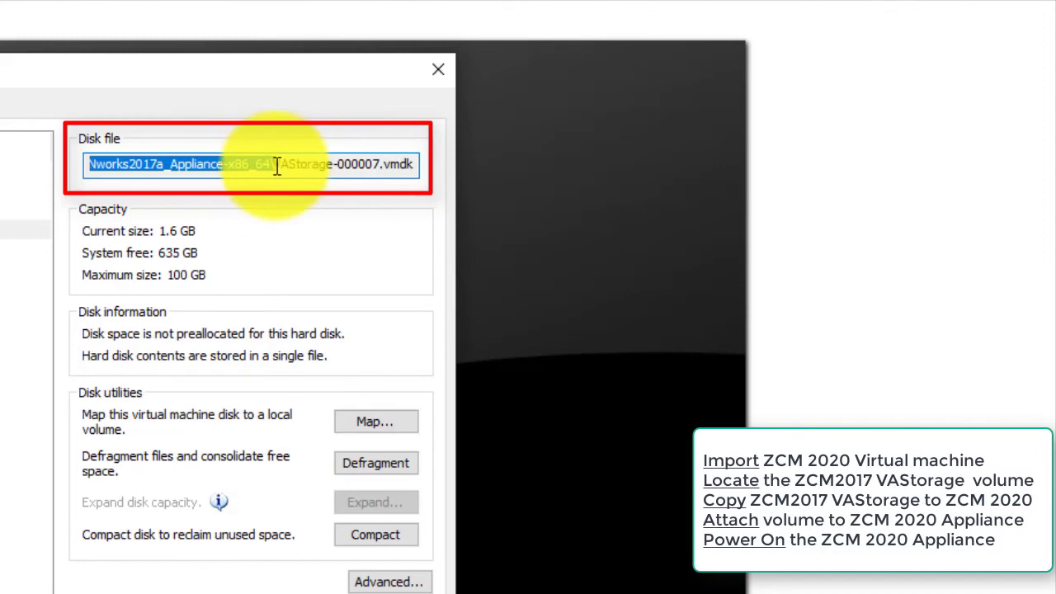
drag(373, 163, 385, 162)
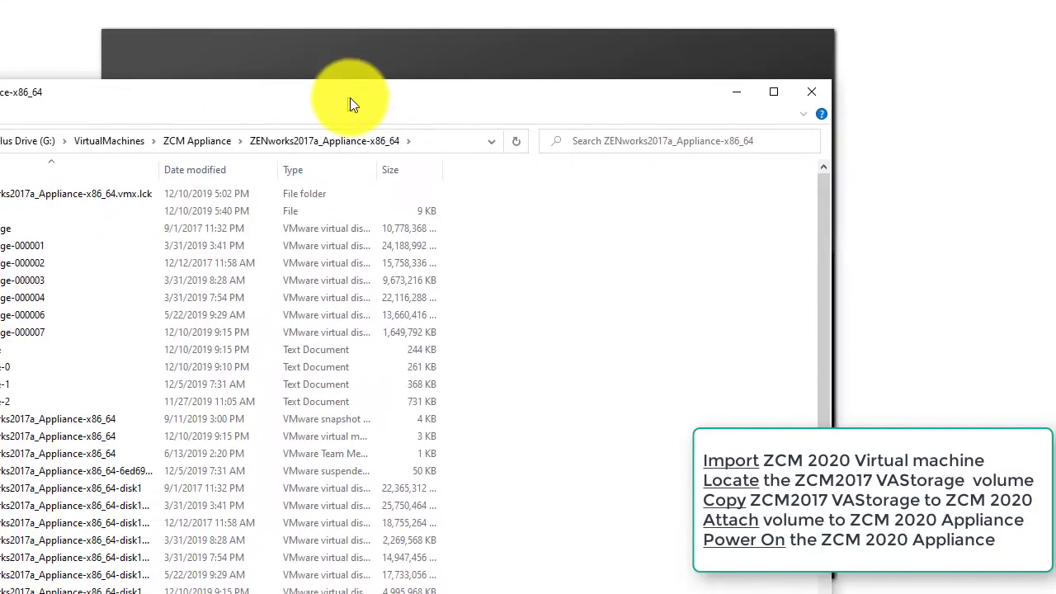
drag(351, 99, 560, 49)
Select VAStorage through VAStorage-000007 (93.2 GB) and copy them
click(212, 185)
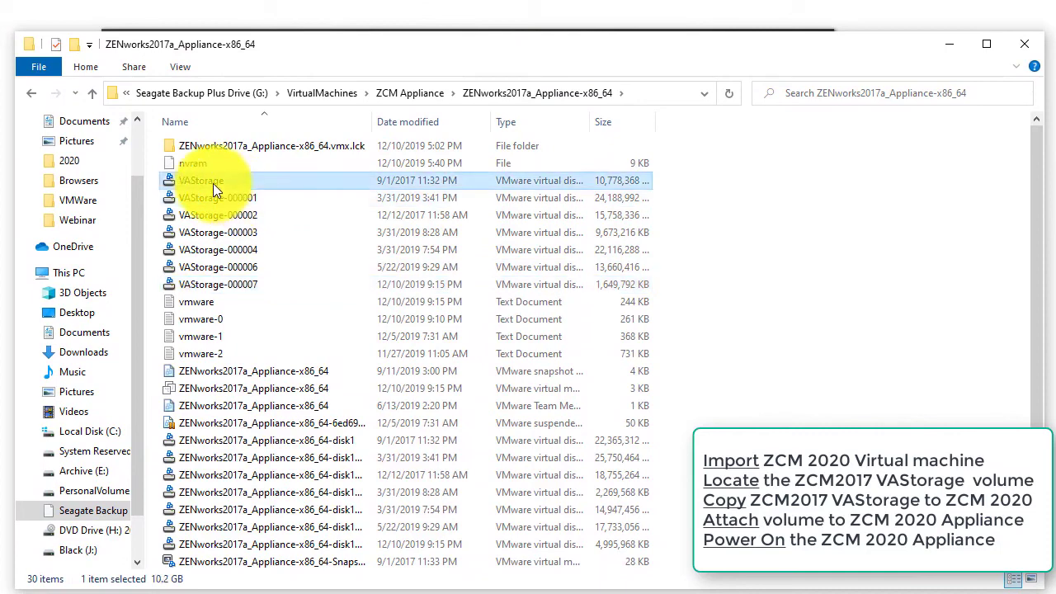
shift+click(218, 282)
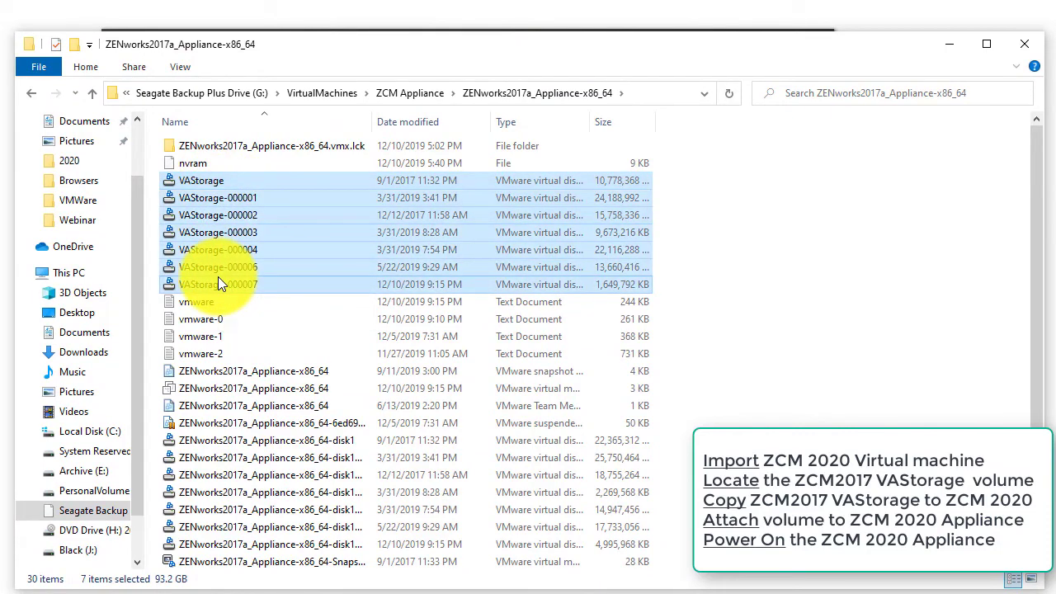
right_click(217, 283)
click(254, 392)
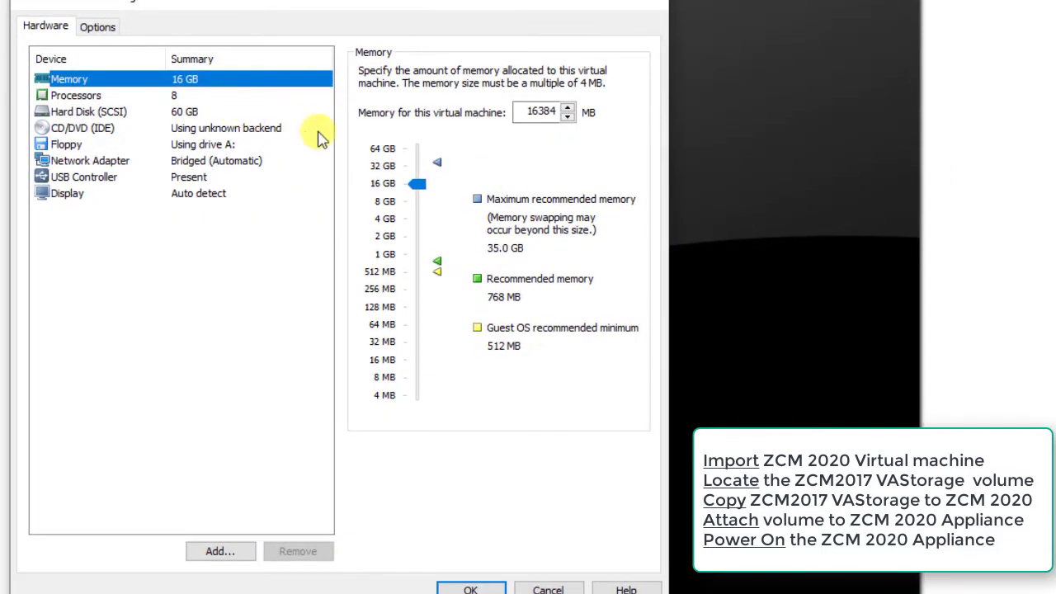
Copy the ZCM2020_Appl working directory J:\VMs\LabTesting\ZCM2020Appl and bring that folder forward
click(98, 26)
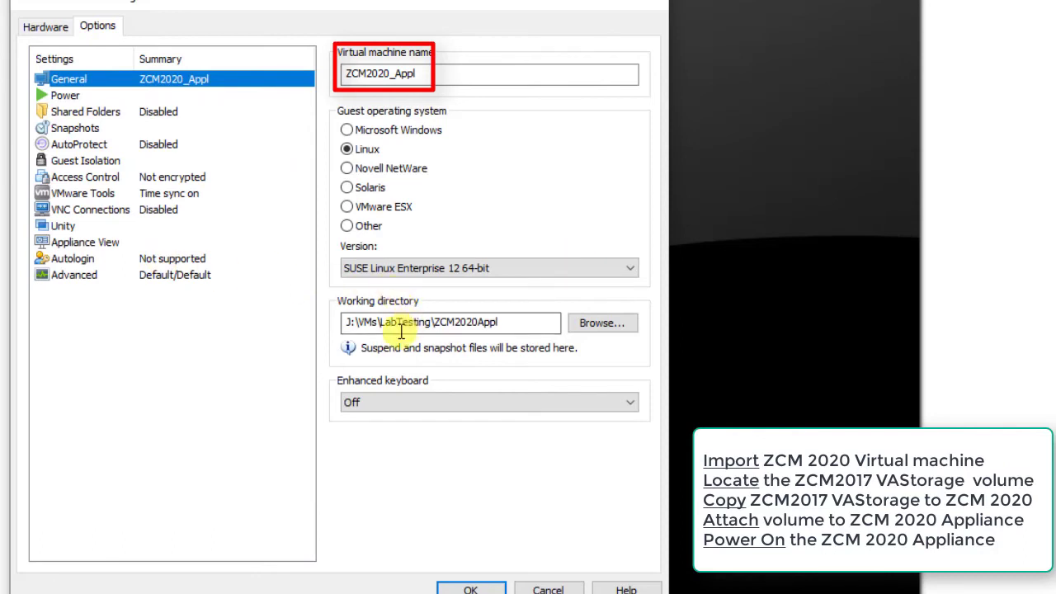
drag(348, 322, 495, 322)
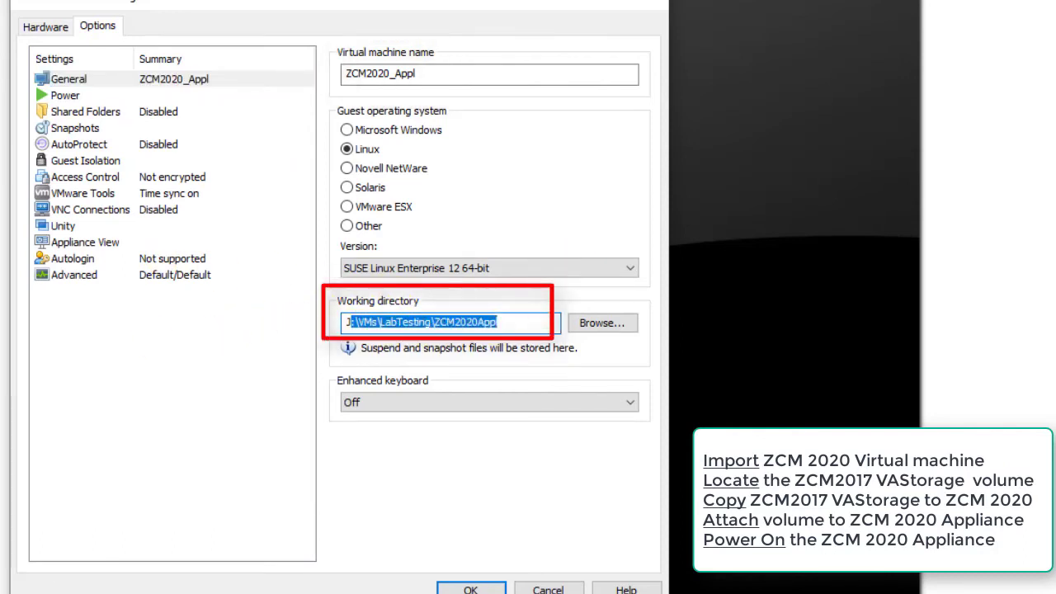
key(alt+Tab)
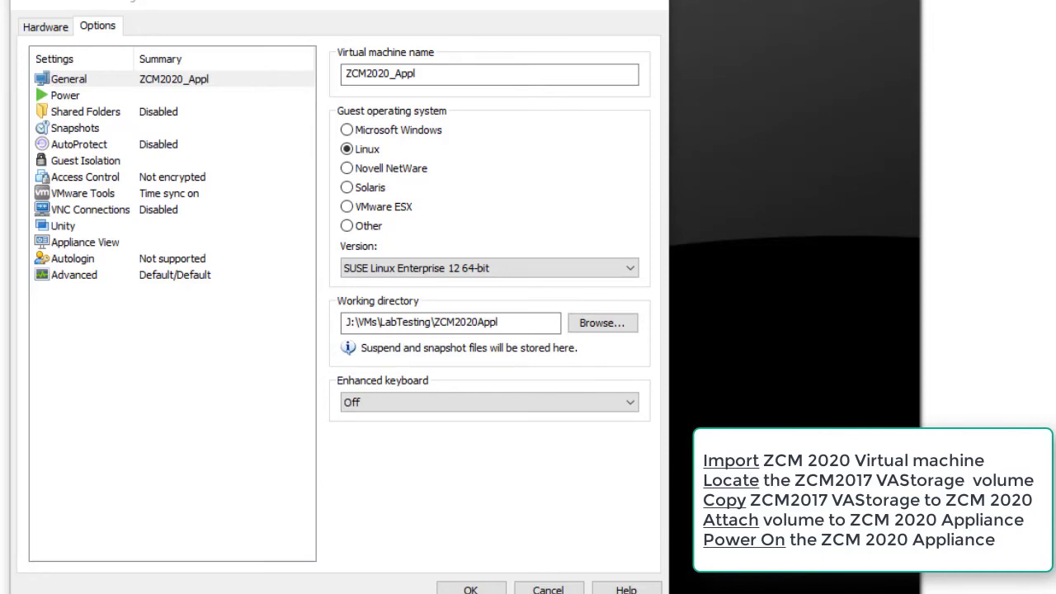
drag(0, 148, 447, 1)
Paste the seven copied VAStorage disk files into the ZCM2020Appl folder
right_click(410, 311)
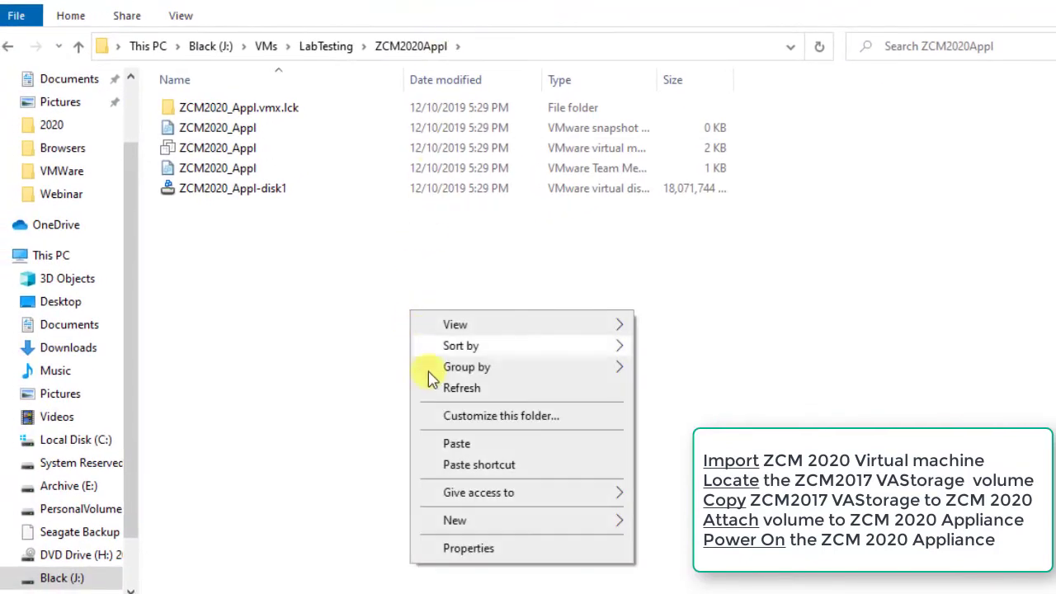
click(448, 443)
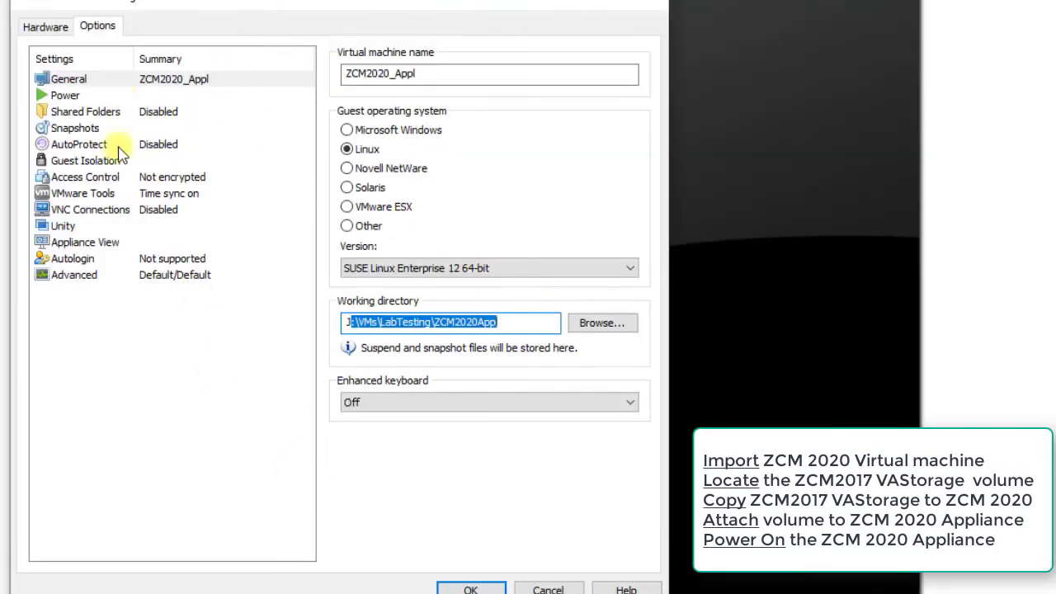
Add a new SCSI hard disk to ZCM2020_Appl that uses an existing virtual disk
click(46, 27)
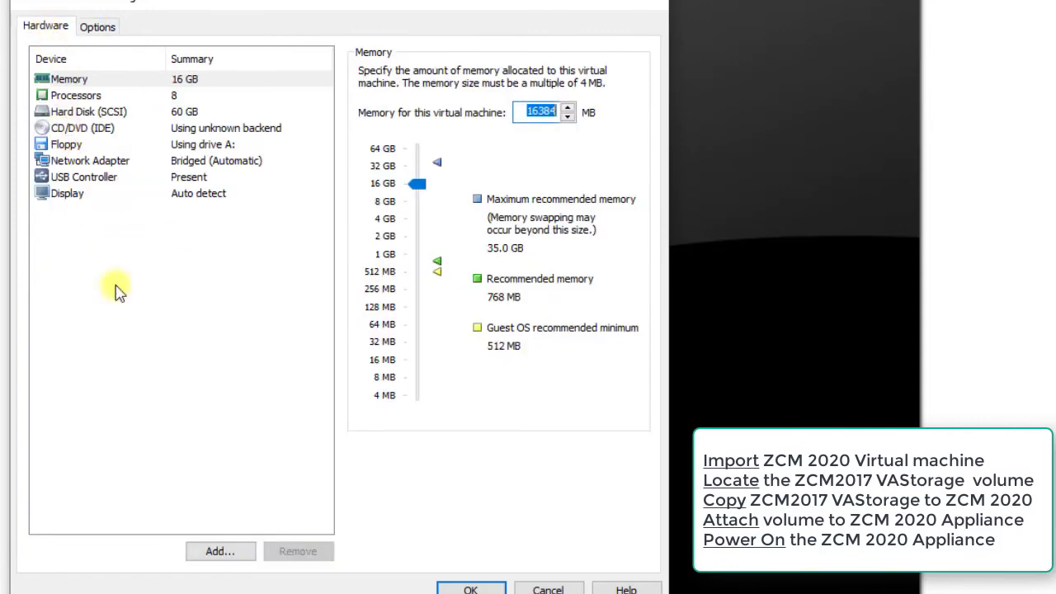
click(218, 550)
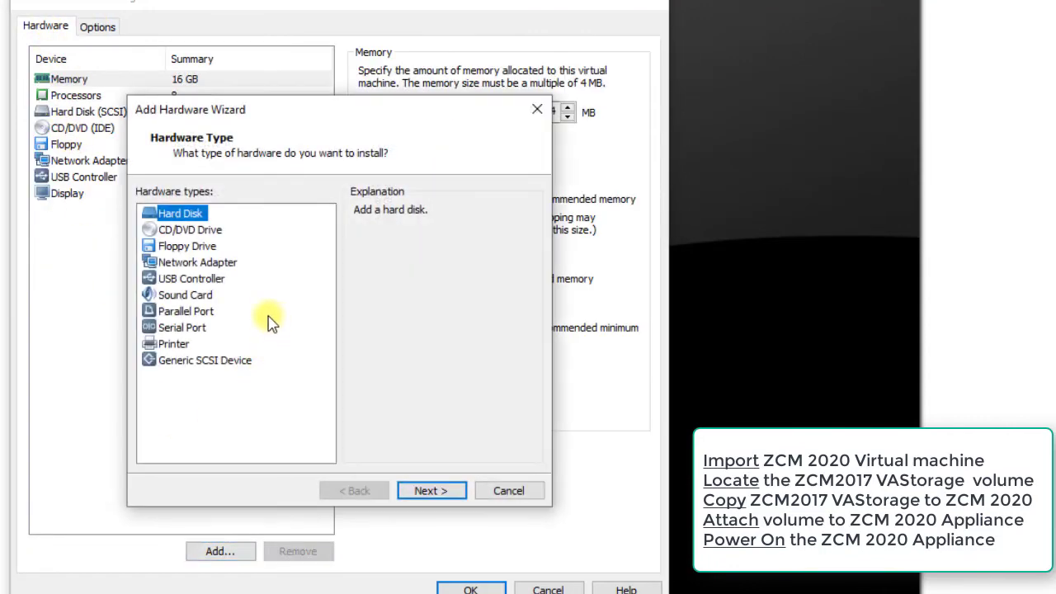
click(429, 493)
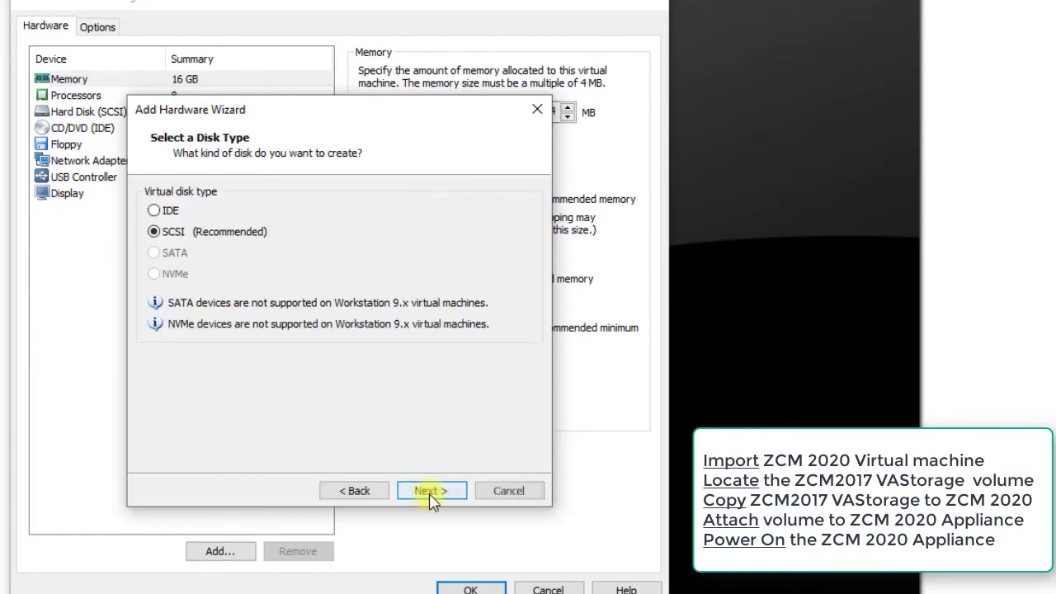
click(430, 495)
click(236, 291)
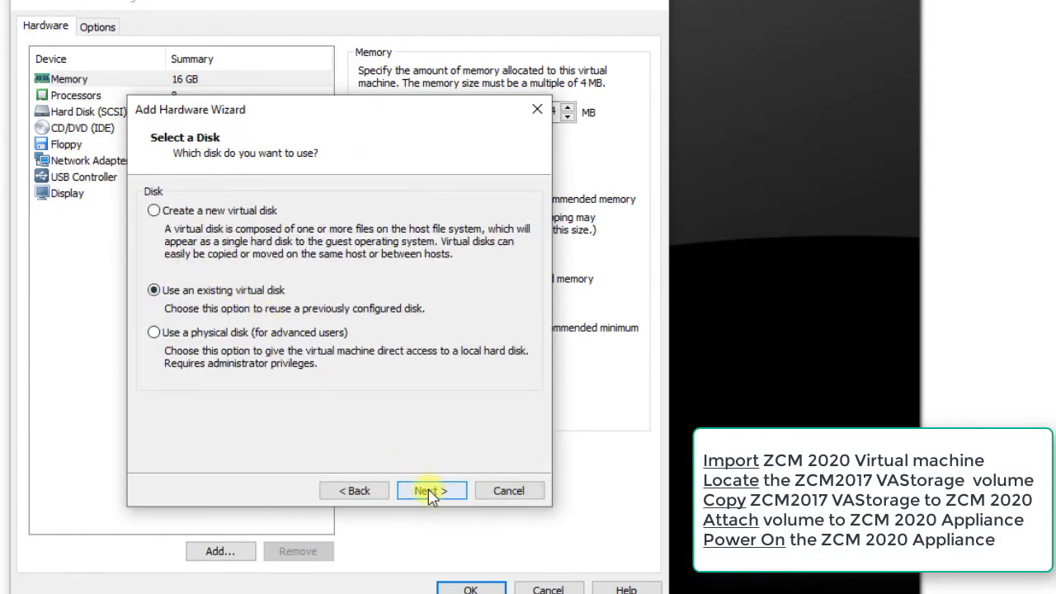
click(430, 492)
Browse to J:\VMs\LabTesting\ZCM2020Appl and select VAStorage-000007.vmdk
click(480, 216)
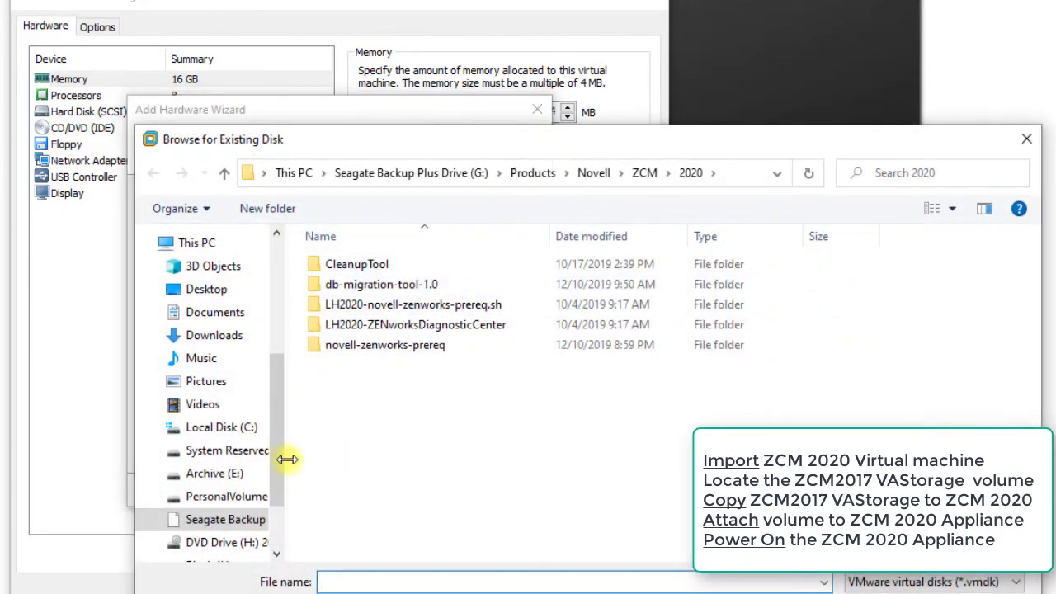
scroll(272, 528, down, 2)
click(207, 467)
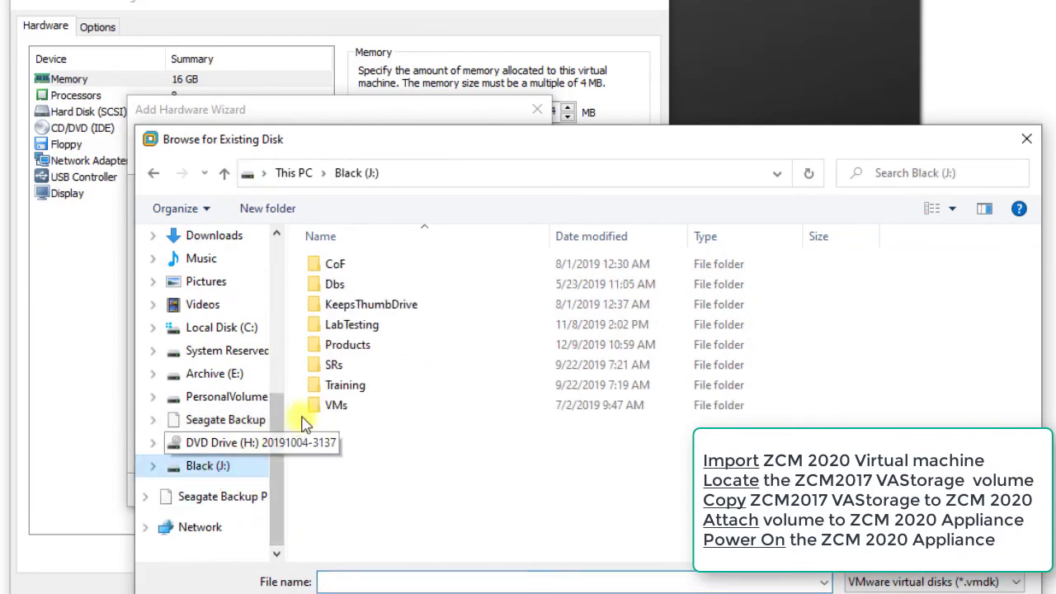
double_click(334, 405)
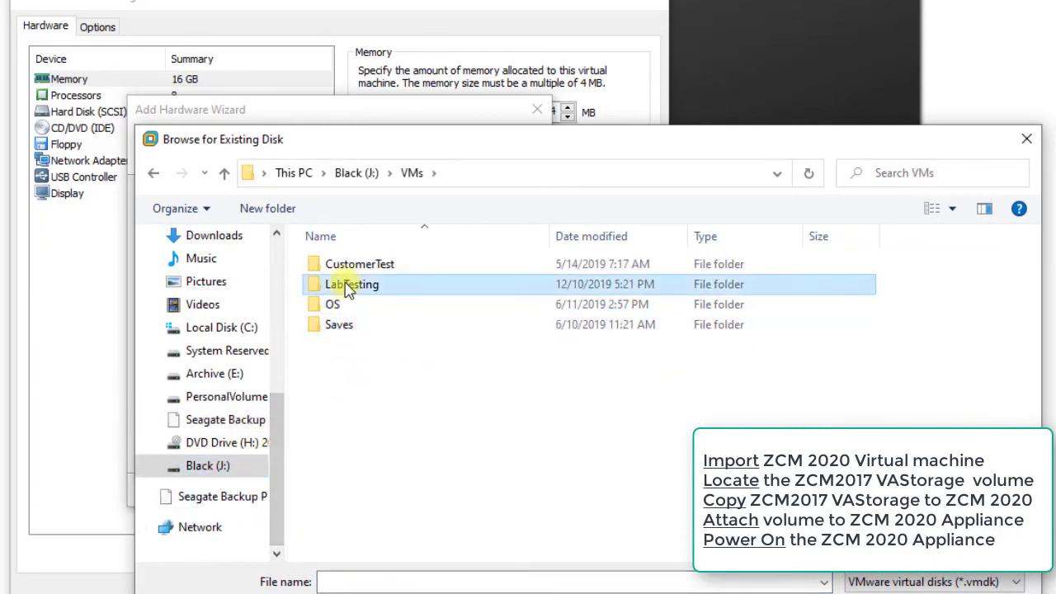
double_click(349, 286)
scroll(443, 391, down, 4)
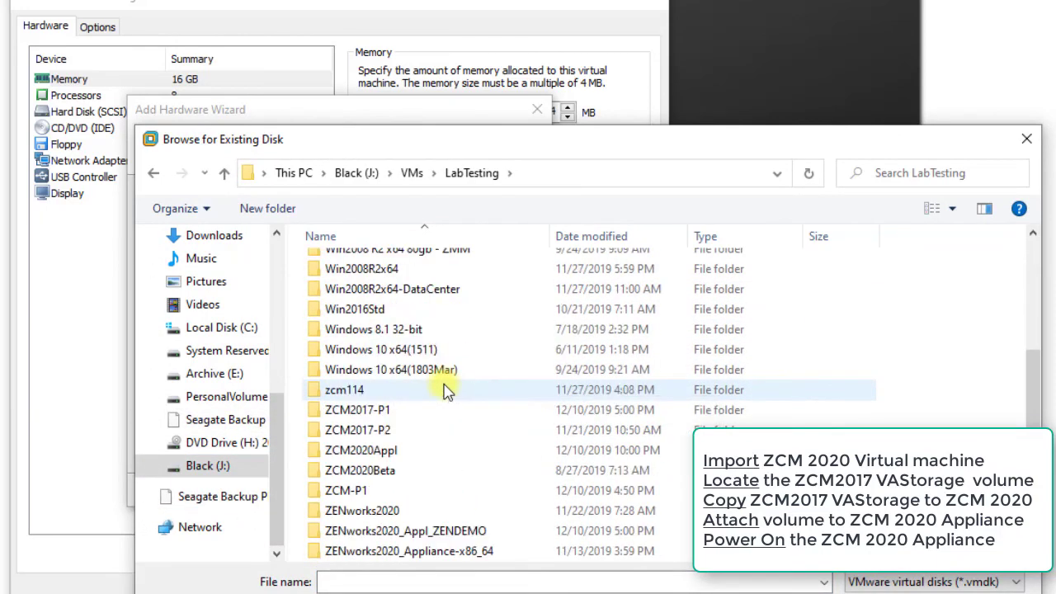
scroll(443, 391, down, 2)
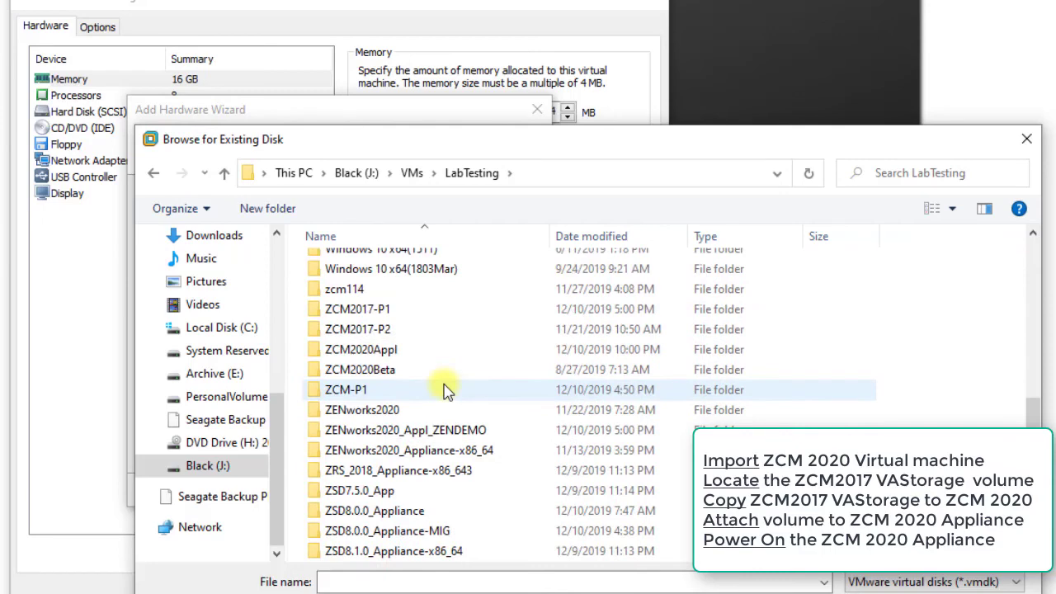
click(405, 349)
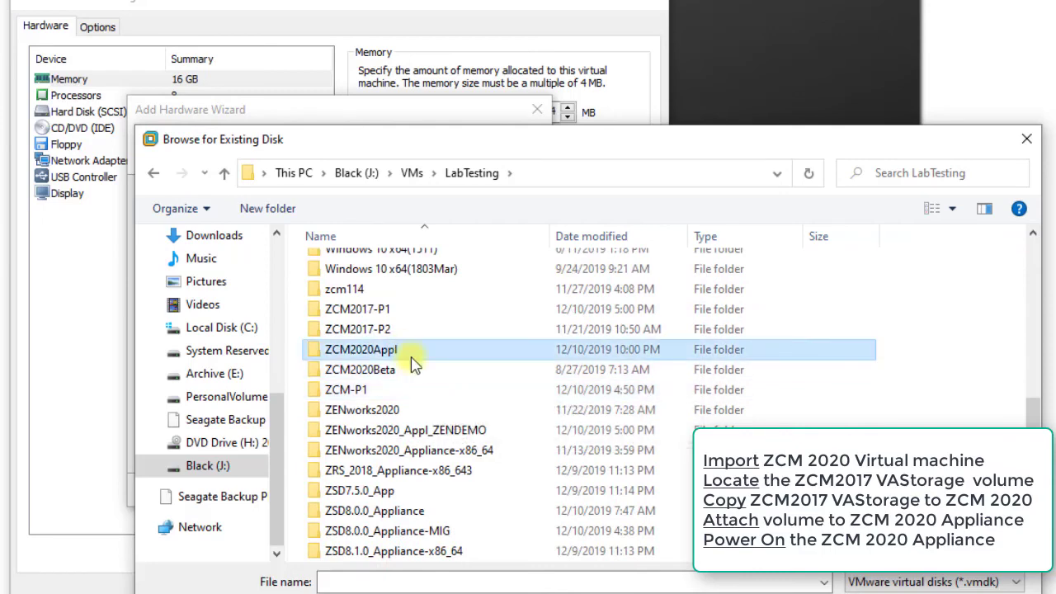
double_click(363, 349)
click(376, 410)
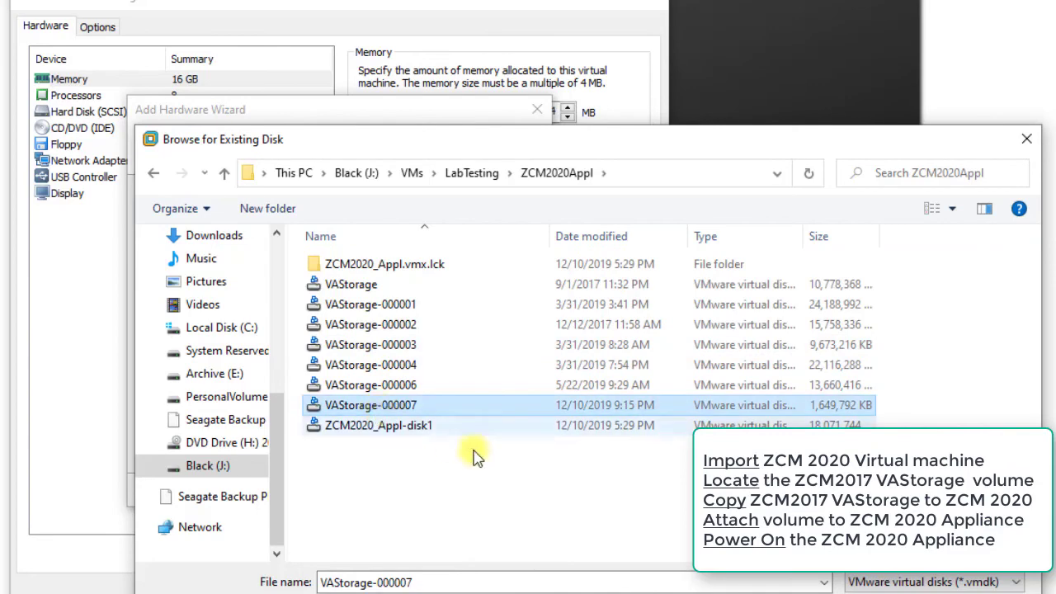
Attach VAStorage-000007.vmdk, finish the wizard and save the virtual machine settings
click(864, 593)
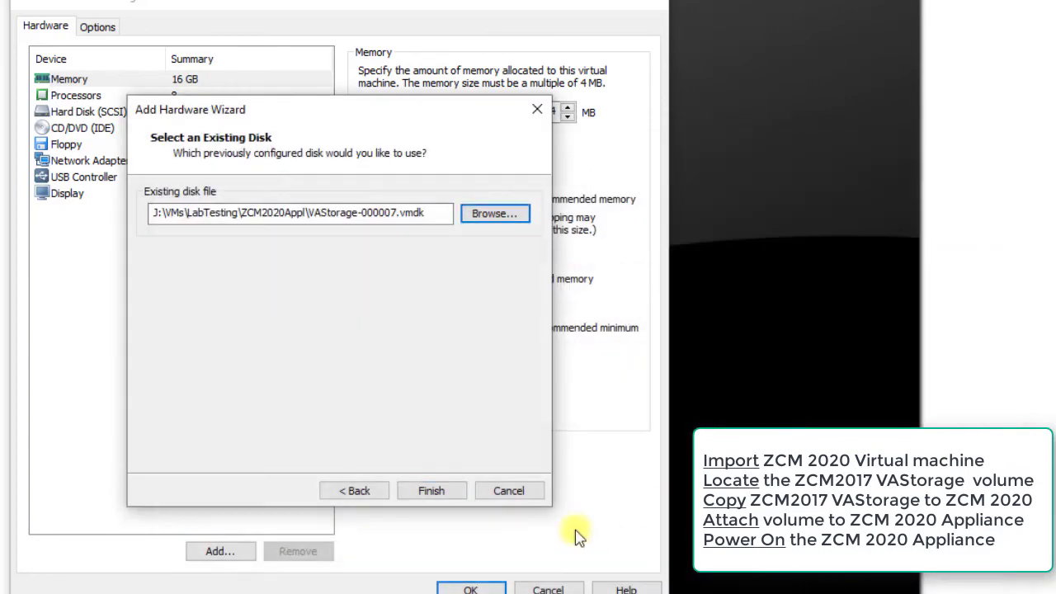
click(433, 493)
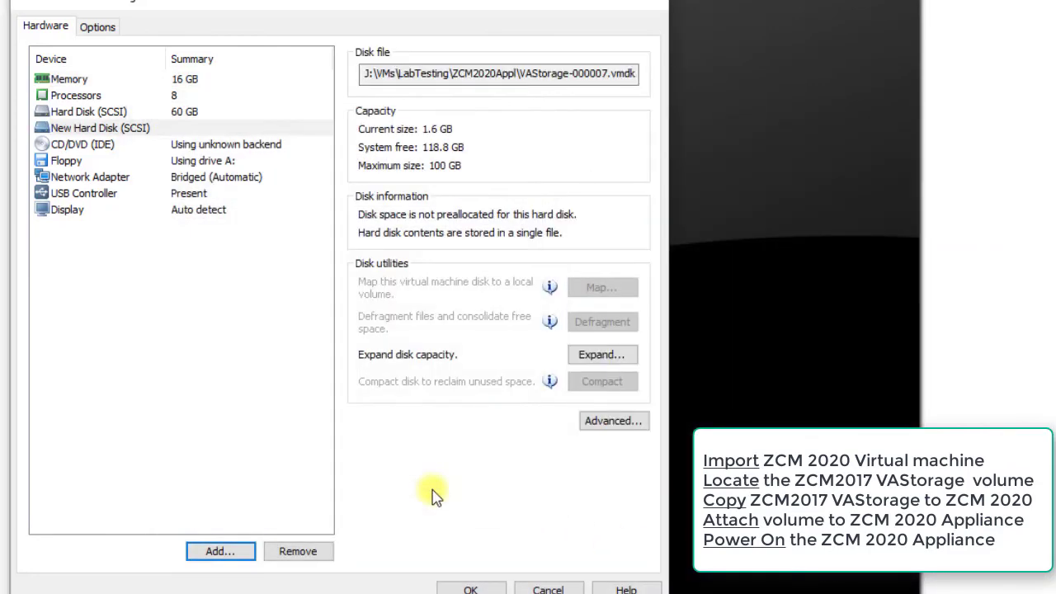
click(472, 587)
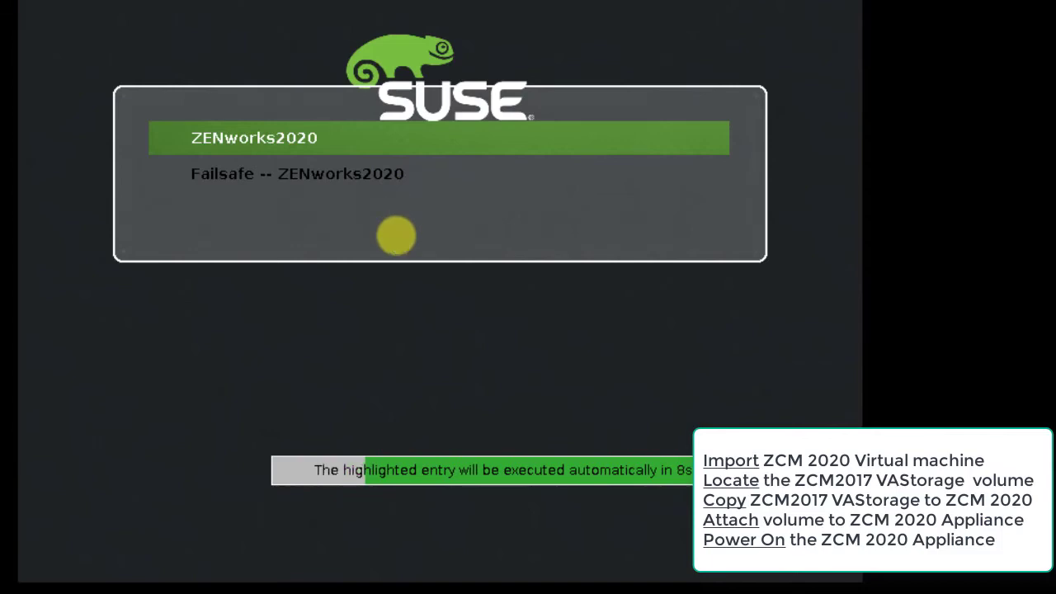
Boot the ZENworks2020 entry, confirm the root and zenadmin passwords, and accept the 192.168.1.77 network settings
key(Return)
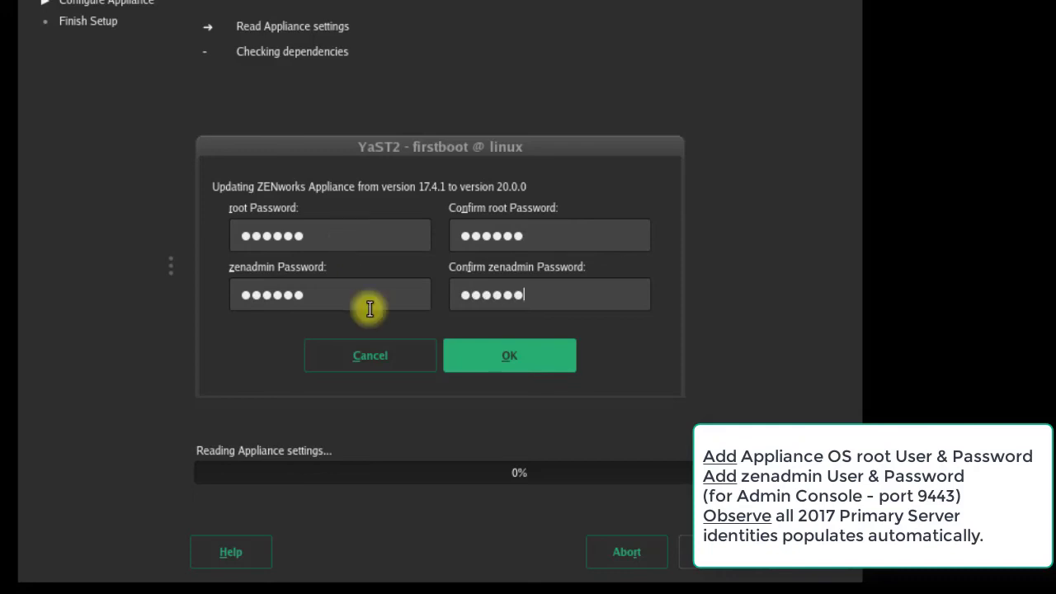
key(Return)
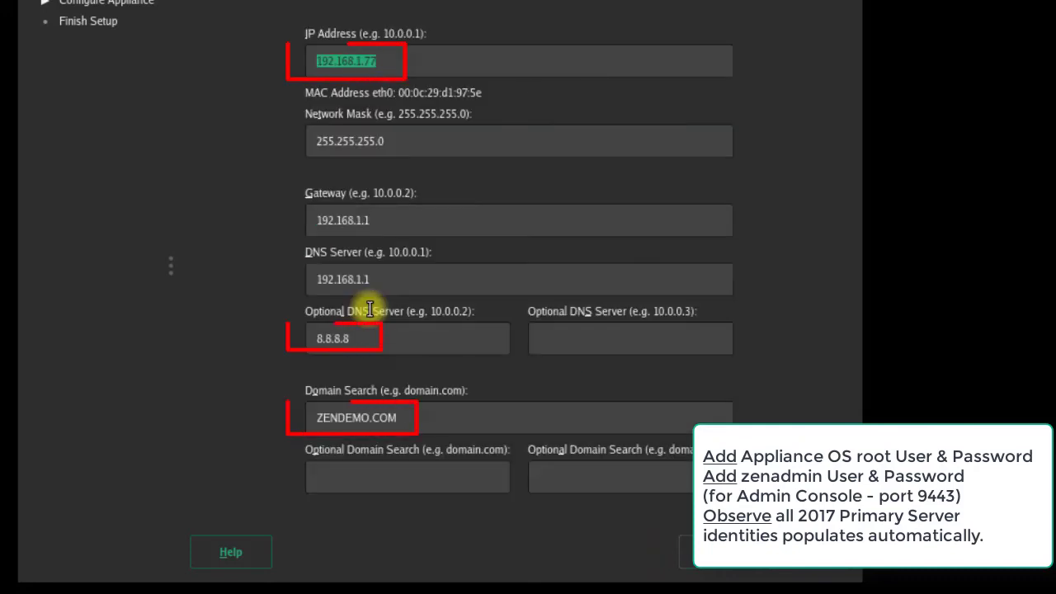
key(Return)
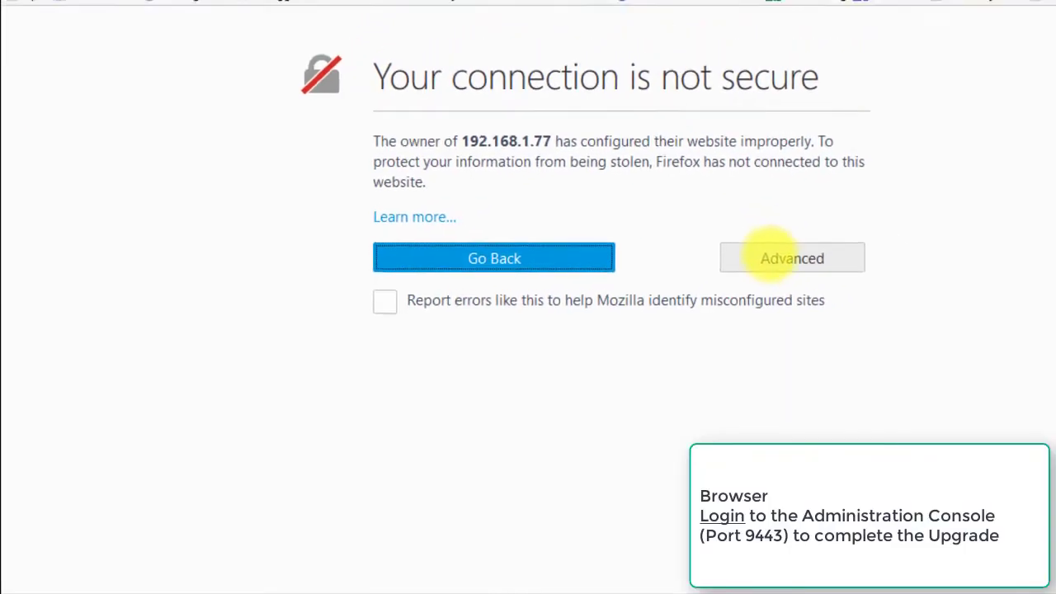
Add a security exception trusting the appliance certificate for 192.168.1.77:9443
click(776, 254)
click(377, 530)
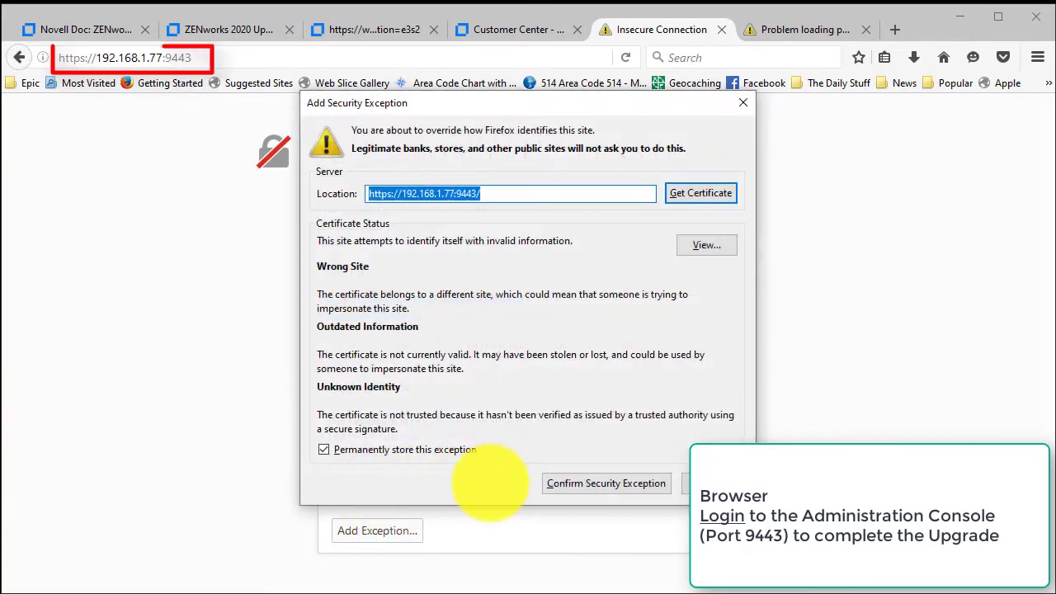
click(544, 484)
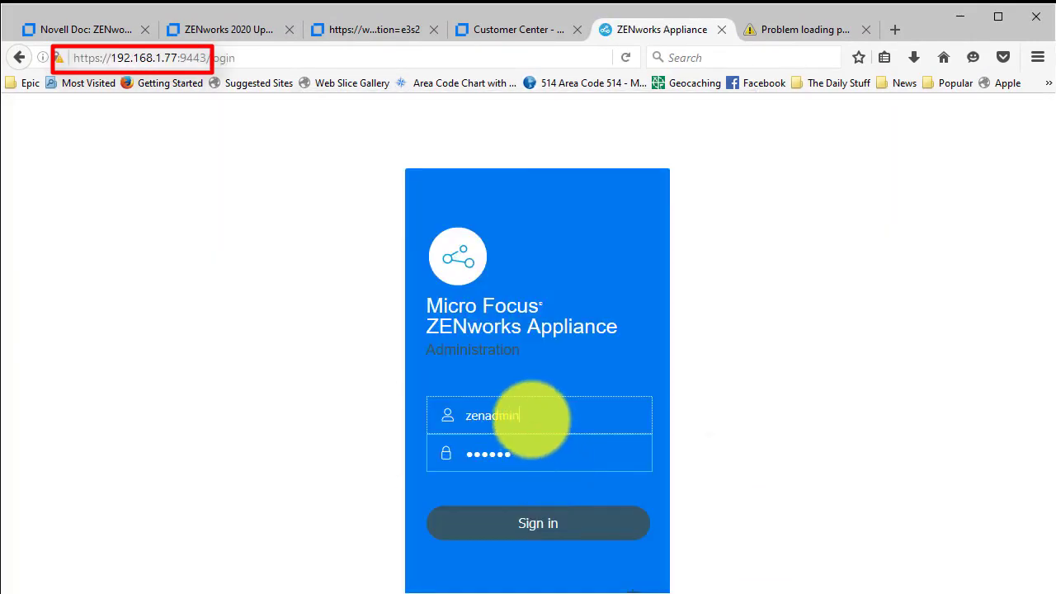
Sign in, confirm the migration prerequisites are done, and enter 'Admin' as zone administrator
double_click(437, 415)
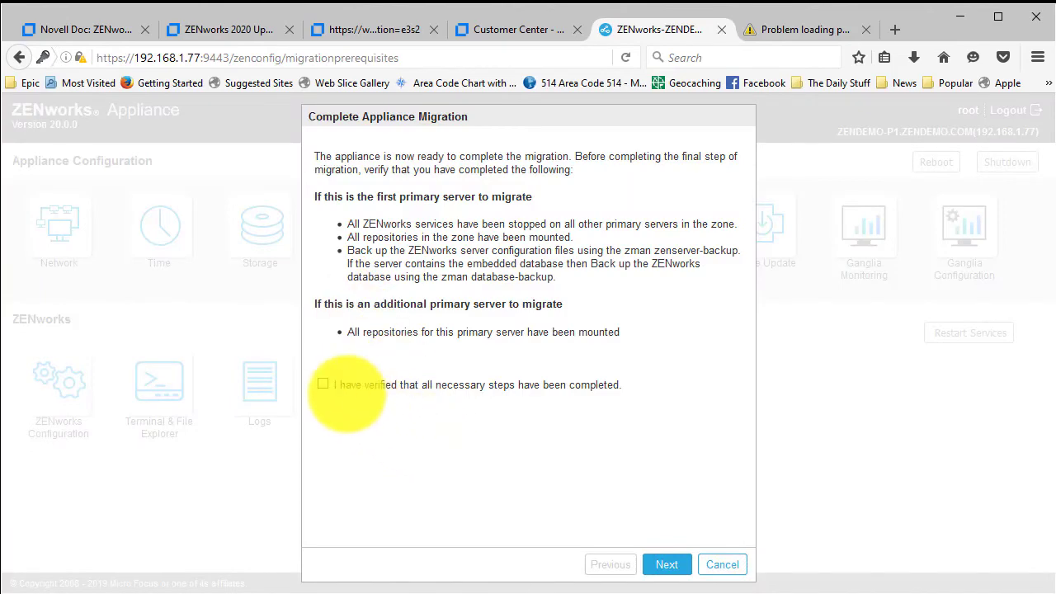
click(323, 383)
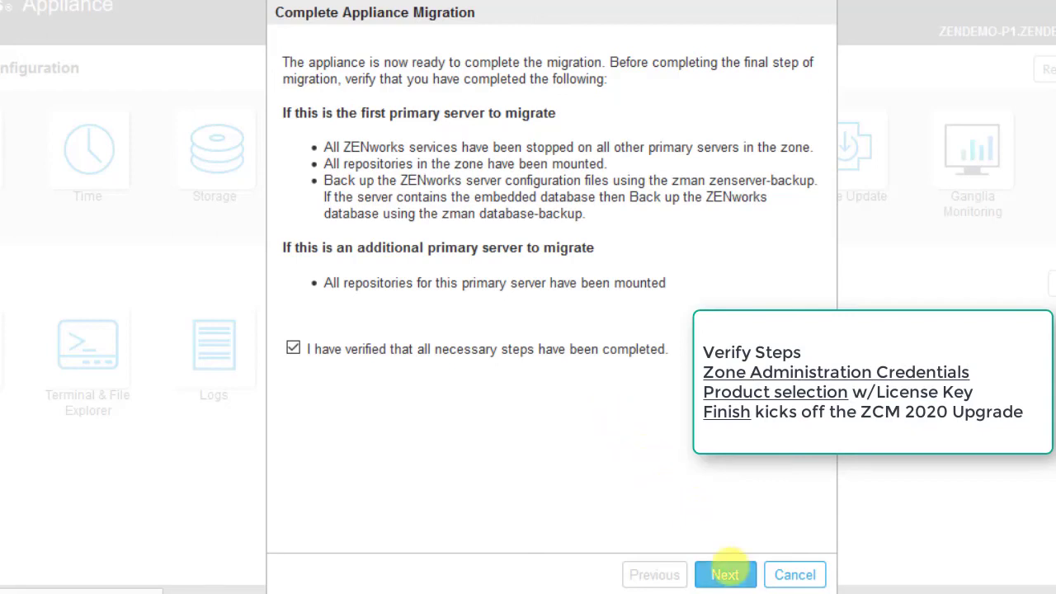
click(724, 574)
text(Admin)
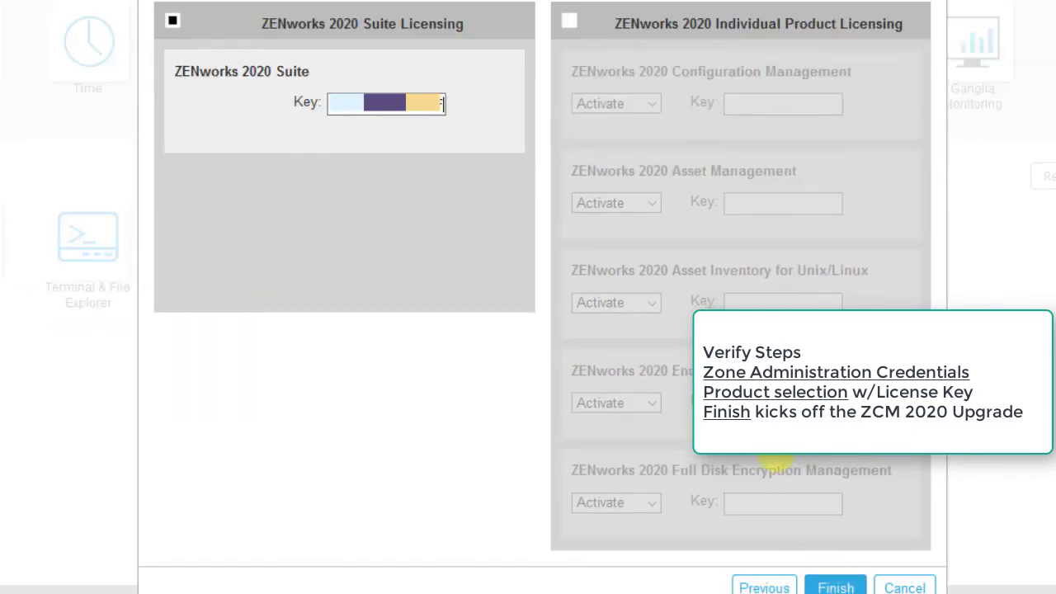
Compare the licensing options, keep Suite Licensing selected, and finish the migration to upgrade ZENworks
click(569, 21)
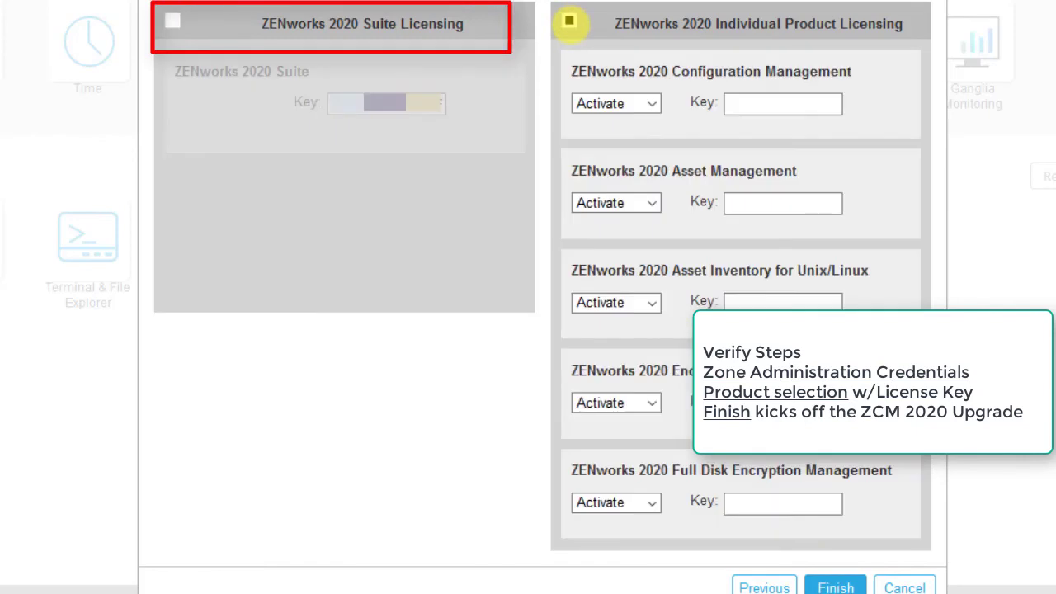
click(569, 21)
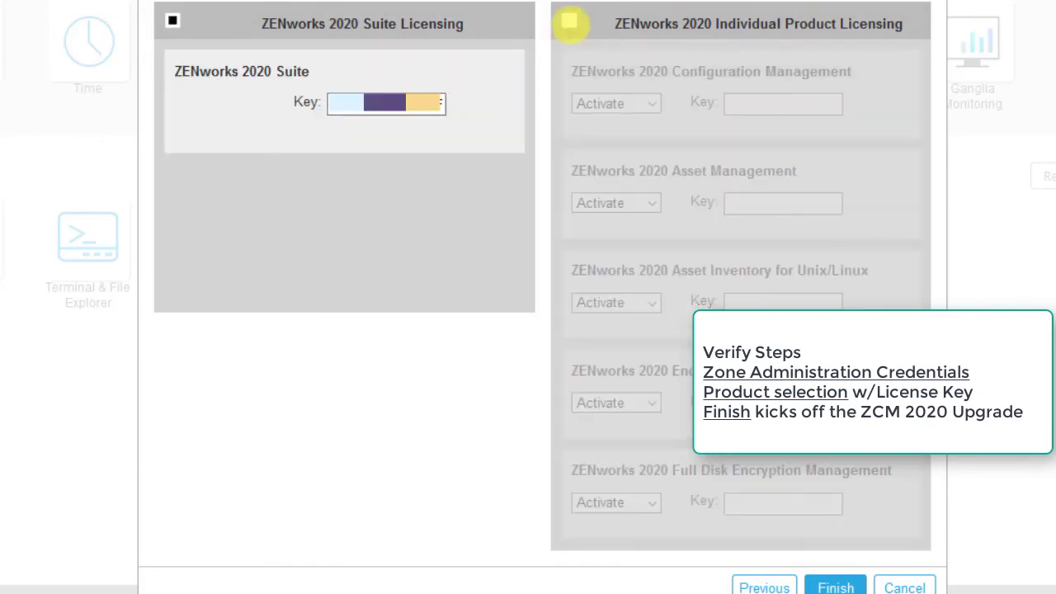
click(569, 20)
click(652, 103)
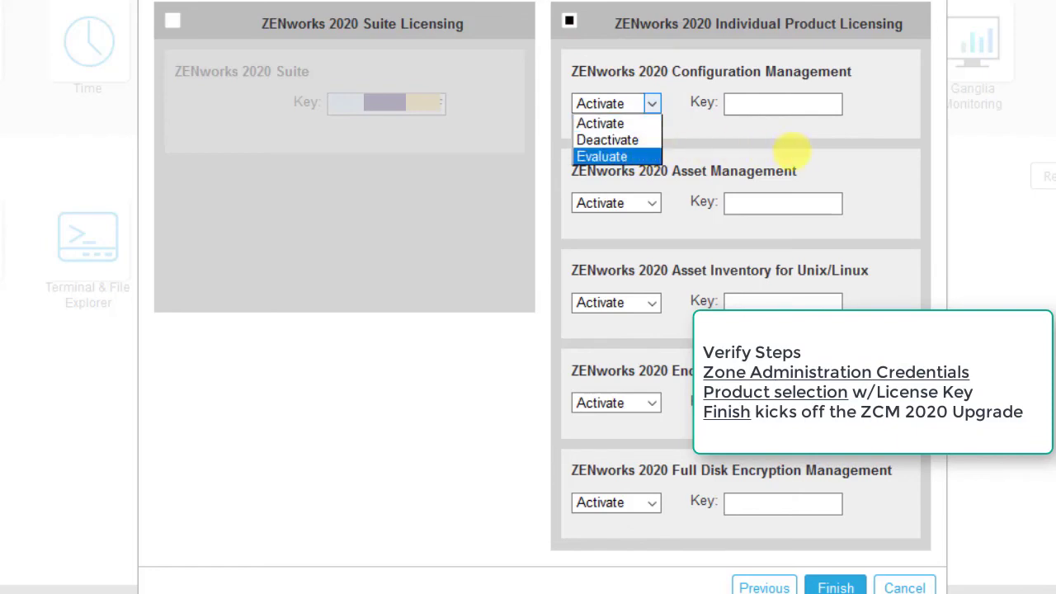
click(172, 20)
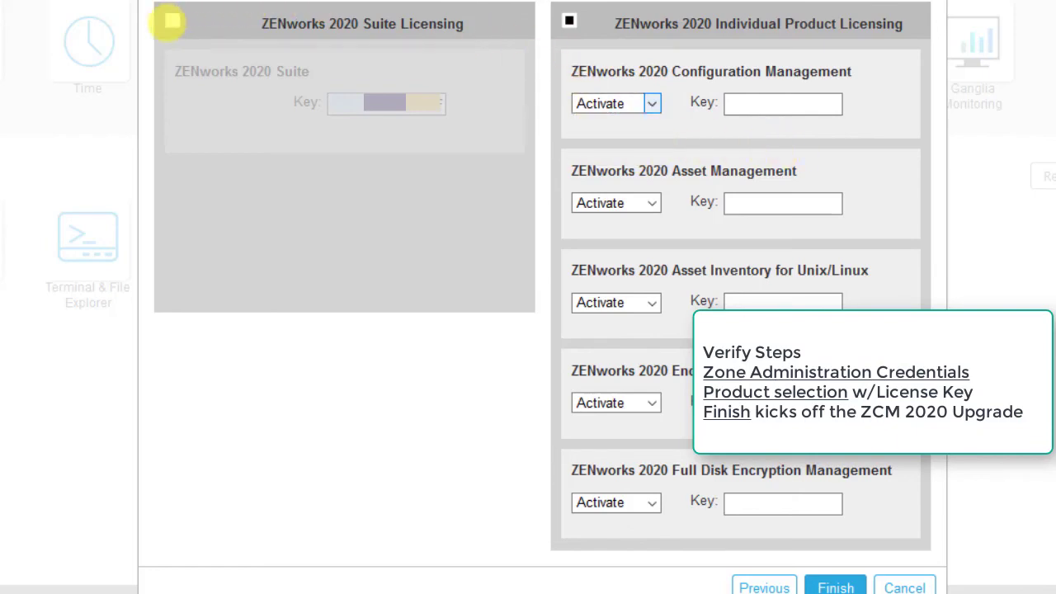
click(172, 21)
click(836, 587)
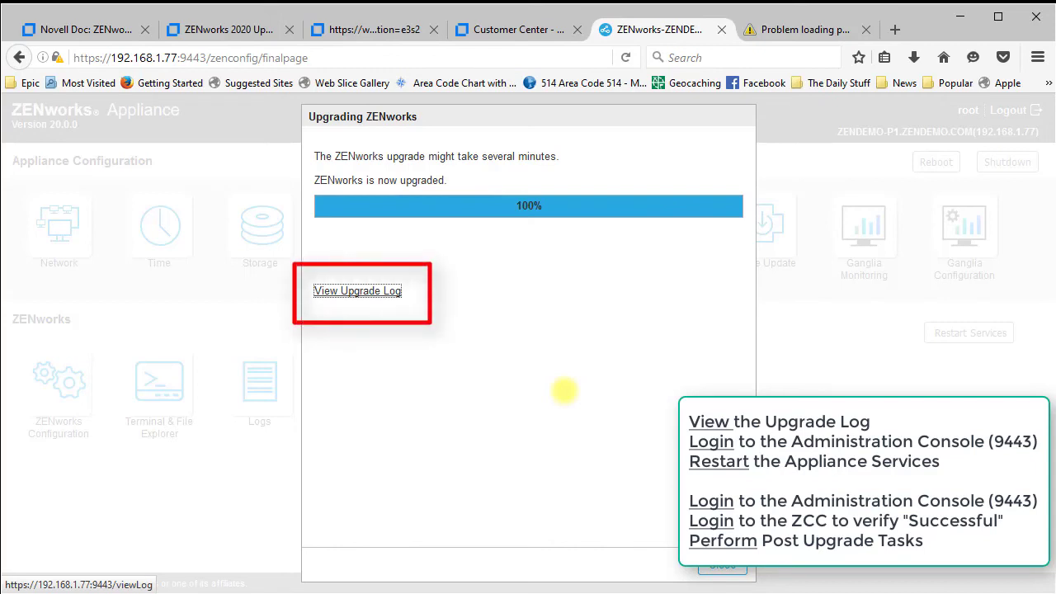
View the upgrade log with All Messages shown, then close the log tab
click(358, 290)
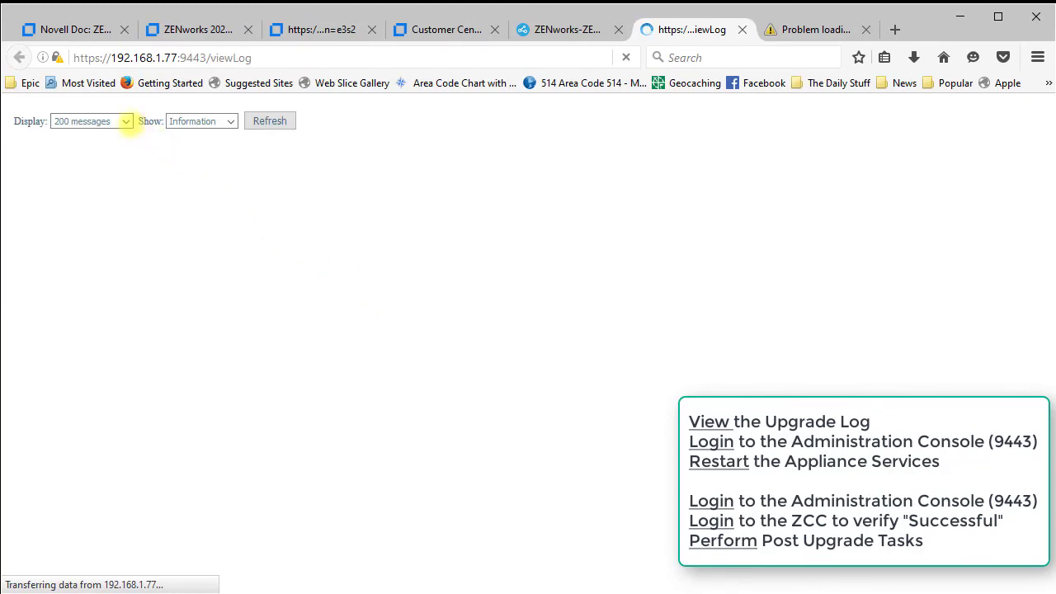
click(198, 121)
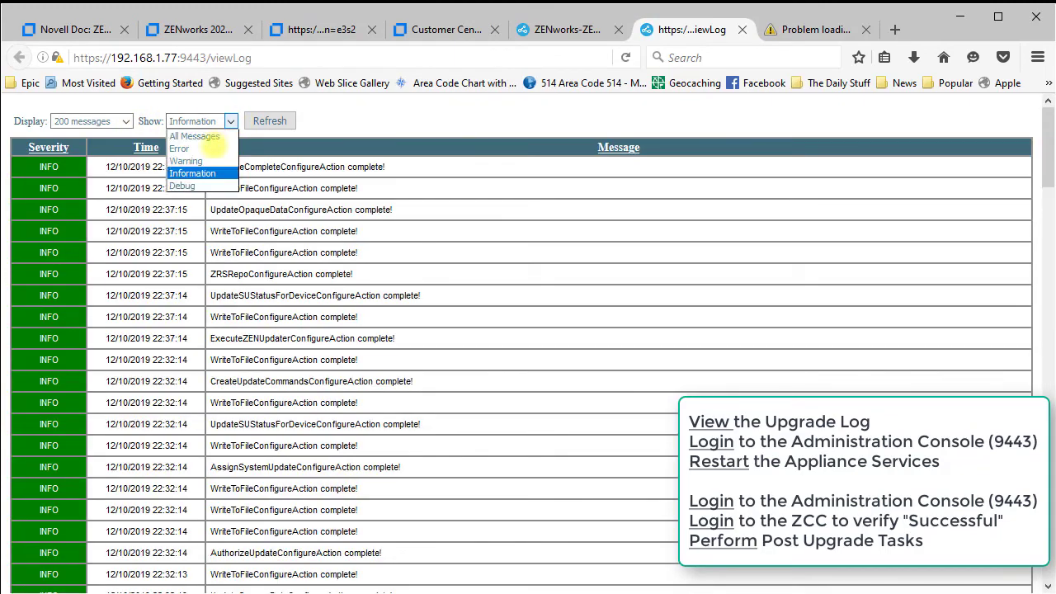
click(195, 136)
click(269, 121)
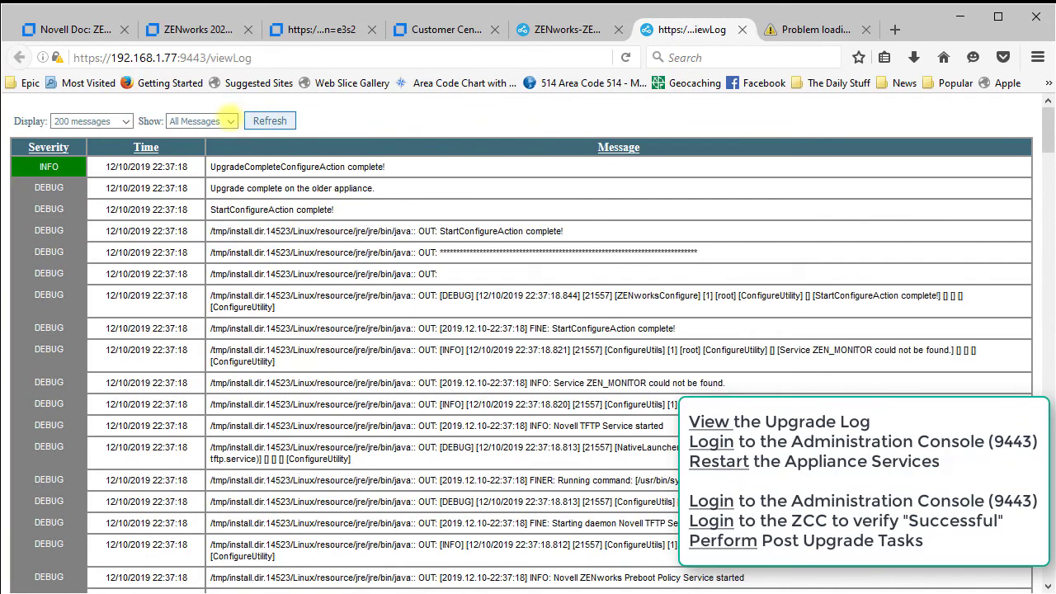
key(ctrl+w)
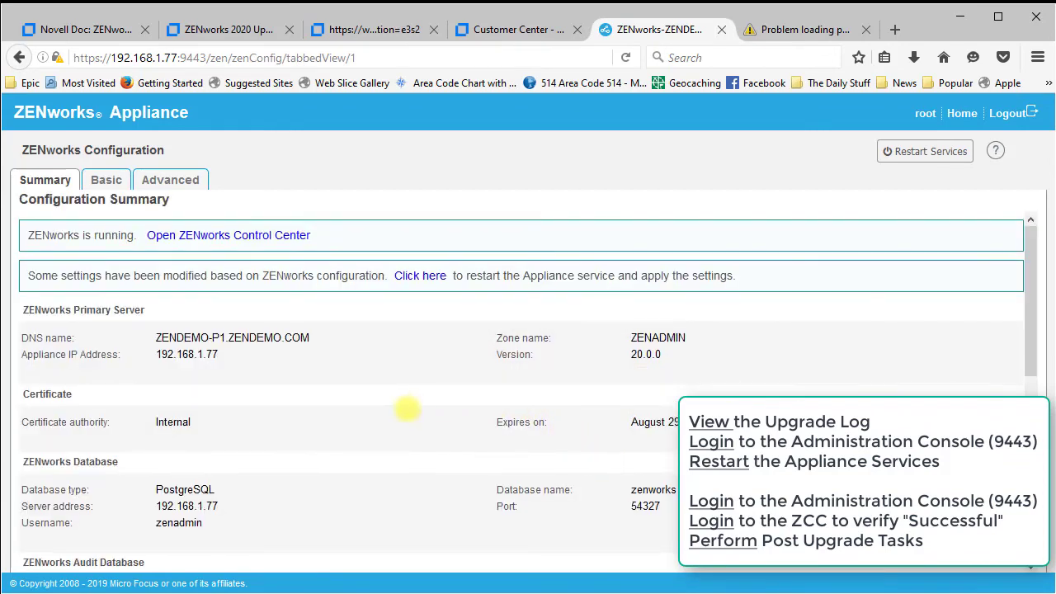
Review the Configuration Summary reporting ZENworks version 20.0.0
scroll(405, 407, down, 3)
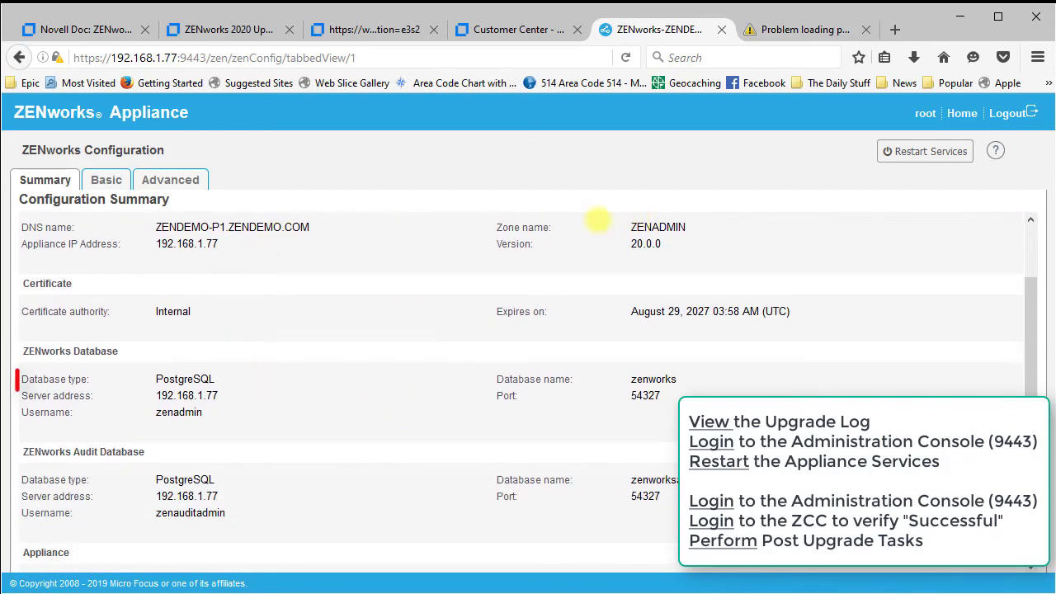
drag(175, 379, 217, 380)
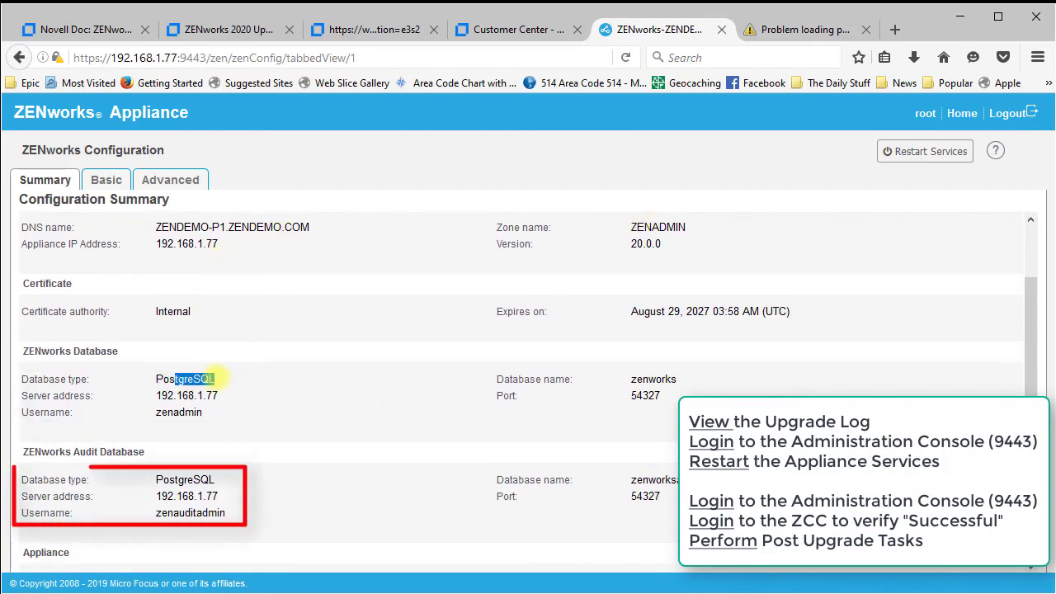
scroll(454, 370, up, 2)
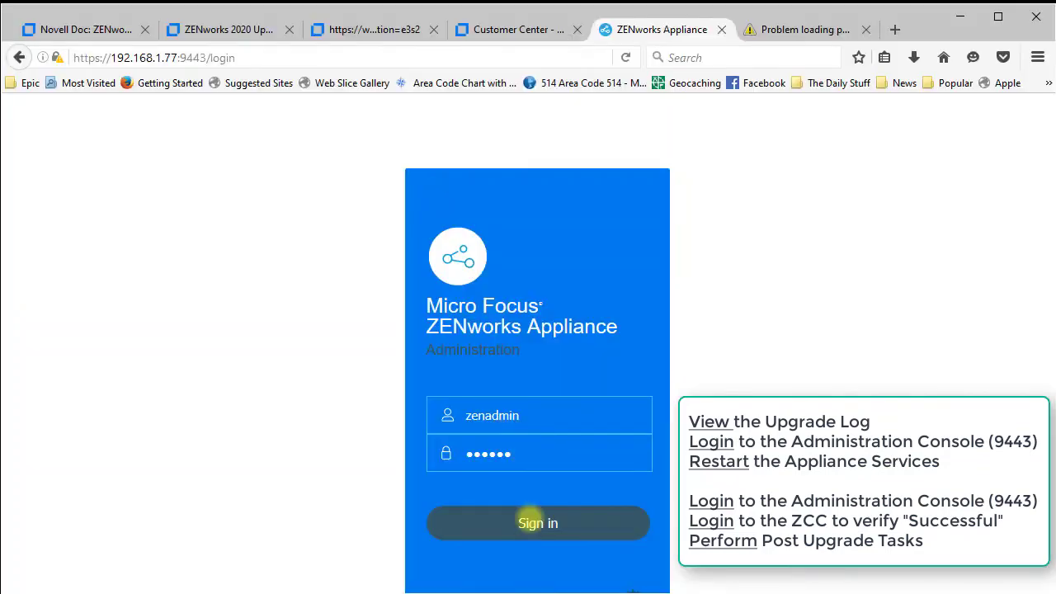
Sign in again, highlight the Version 20.0.0 banner, and open the ZENworks Configuration page
click(532, 514)
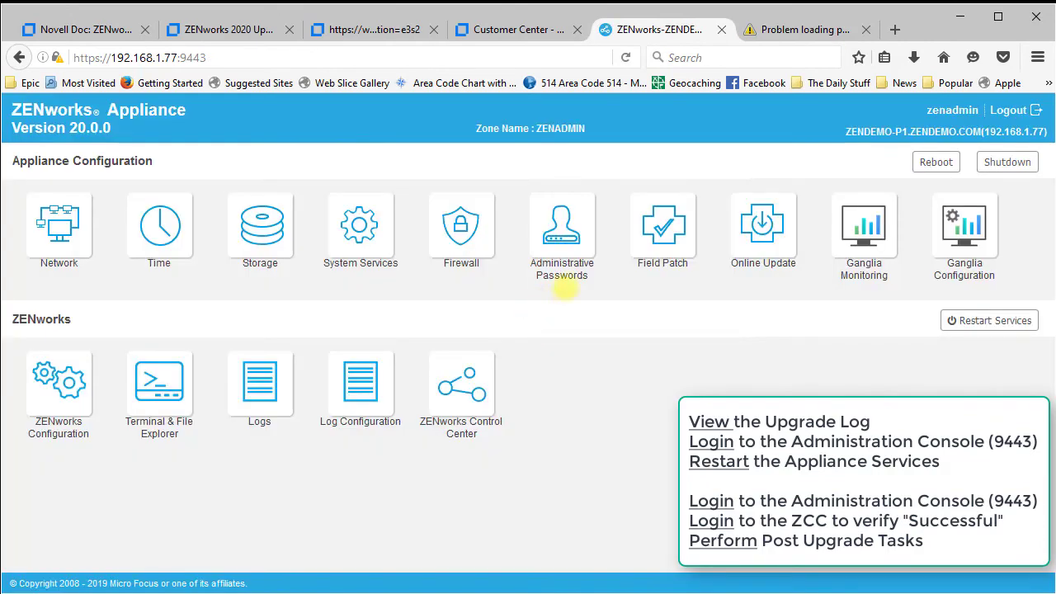
drag(66, 125, 107, 127)
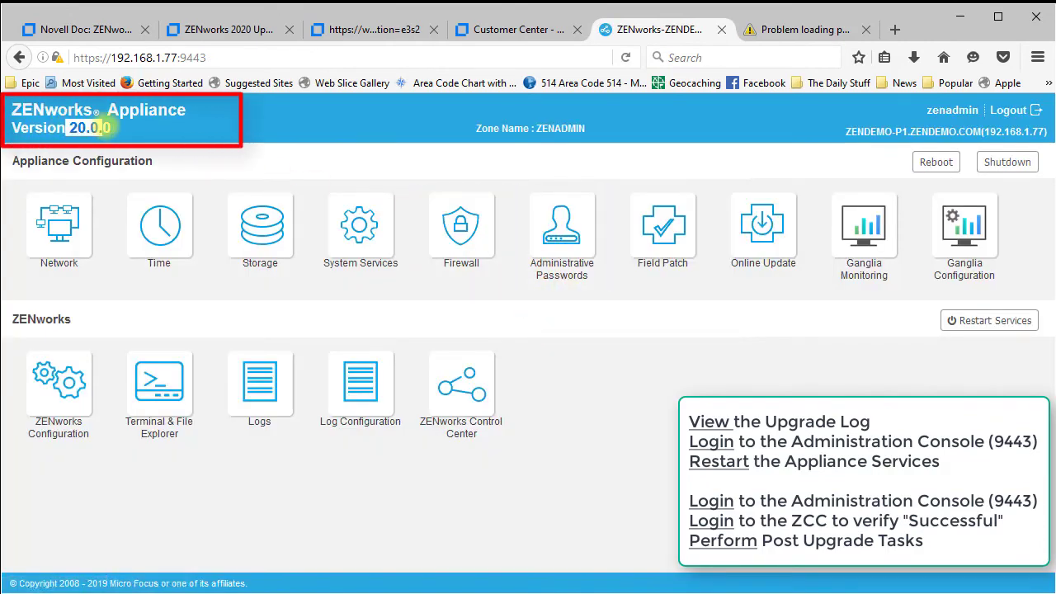
click(64, 378)
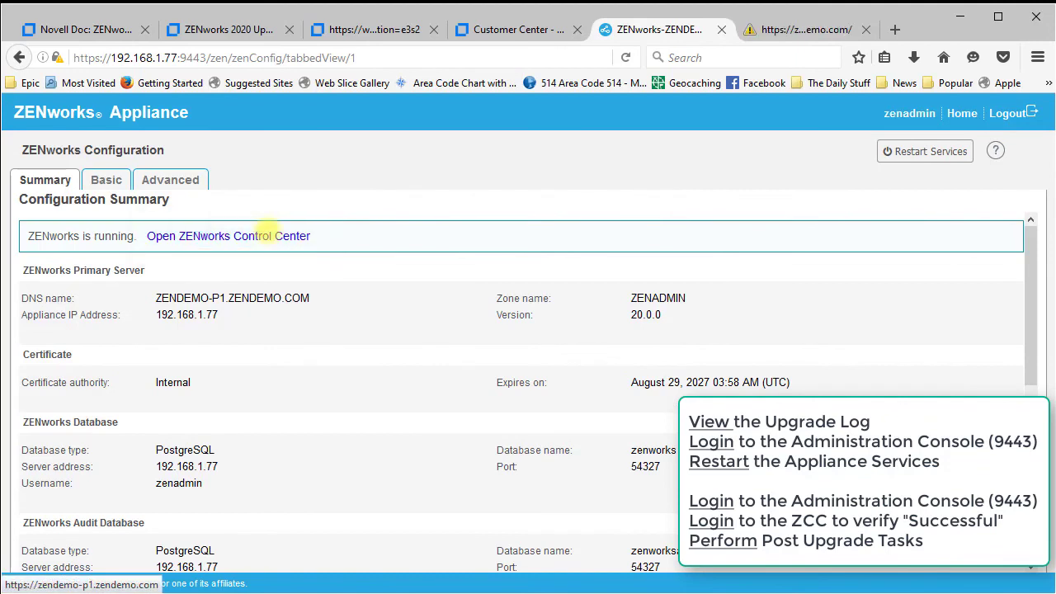
Open ZENworks Control Center and log in with the saved Administrator account
click(272, 235)
click(486, 352)
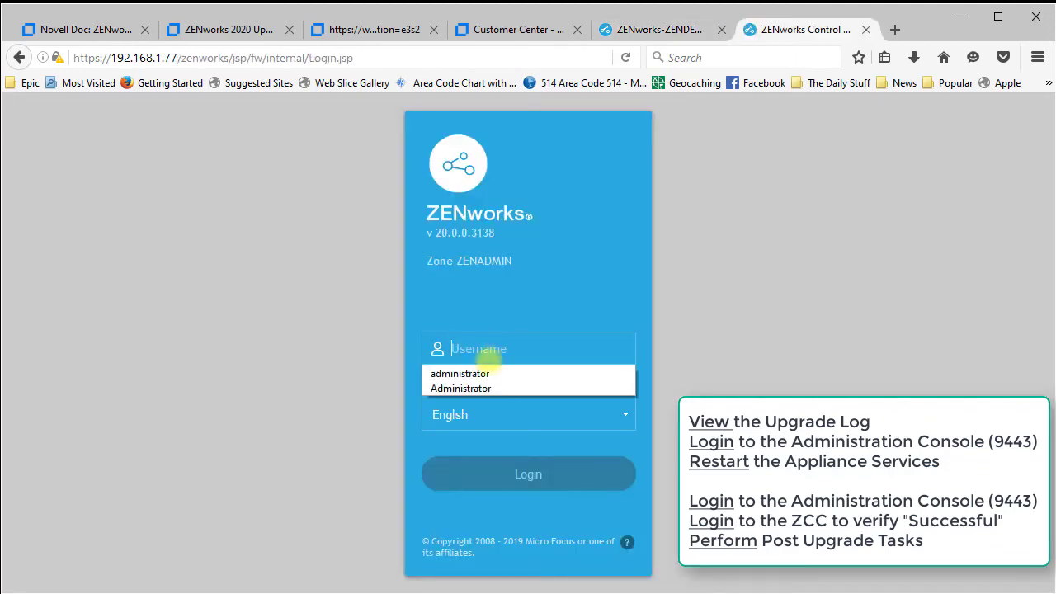
click(474, 387)
click(507, 474)
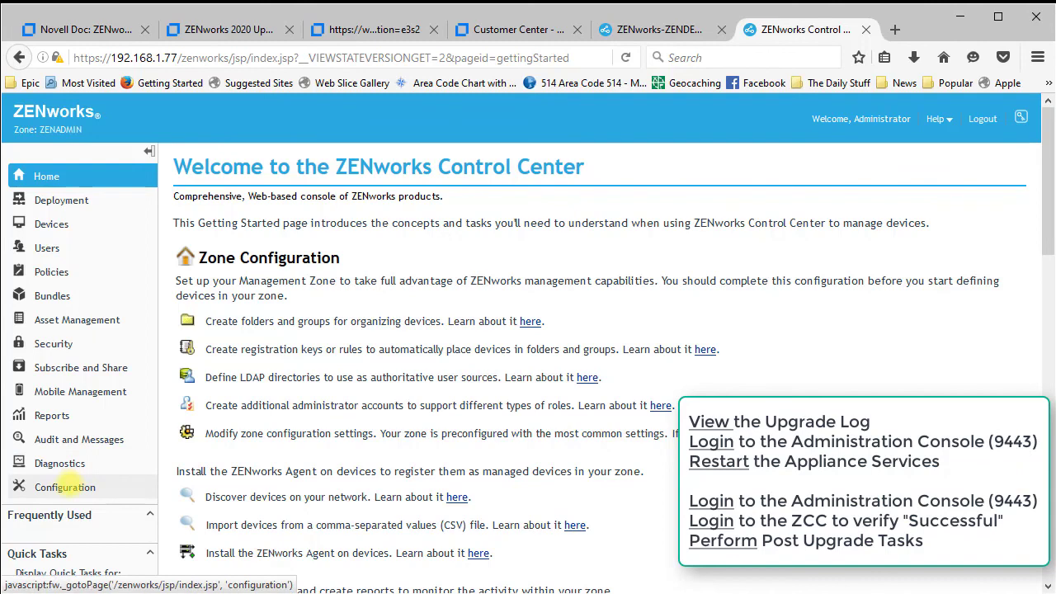
Confirm the ZENworks 2020 update is Baselined and the server reports version 20.0.0.0
click(65, 487)
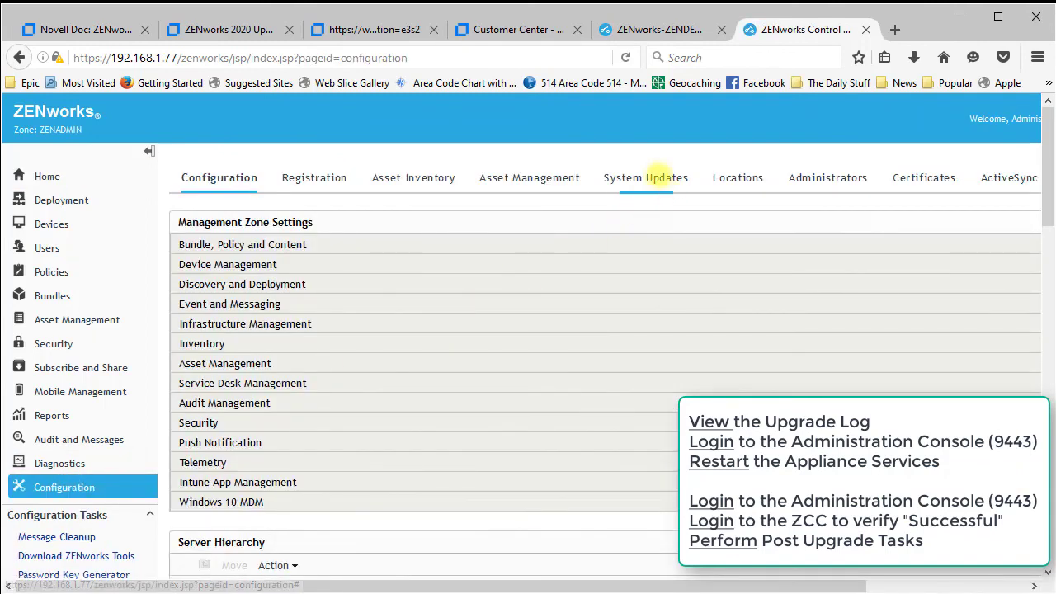
click(665, 177)
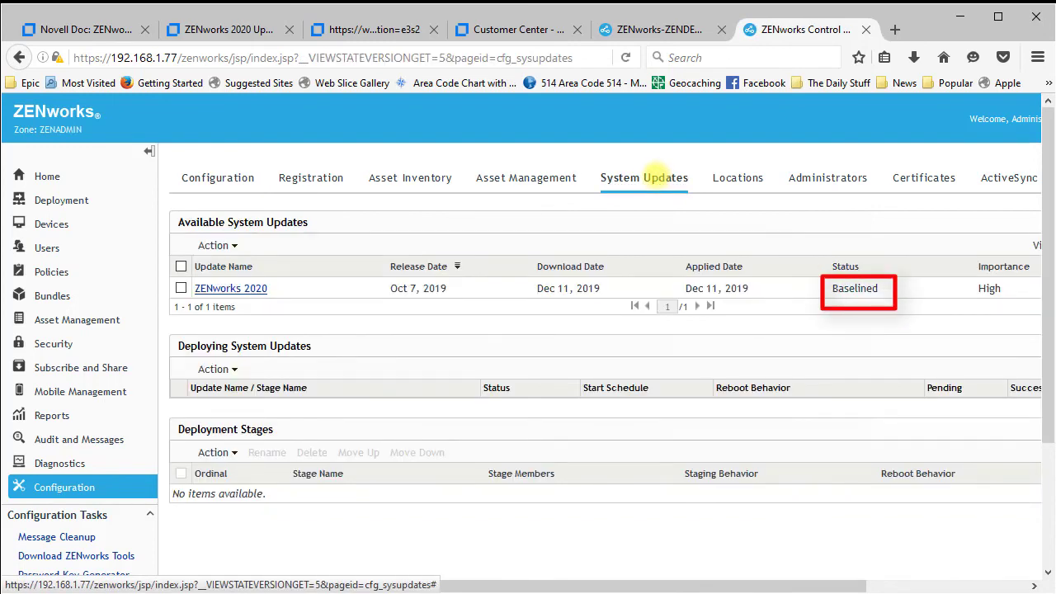
click(65, 486)
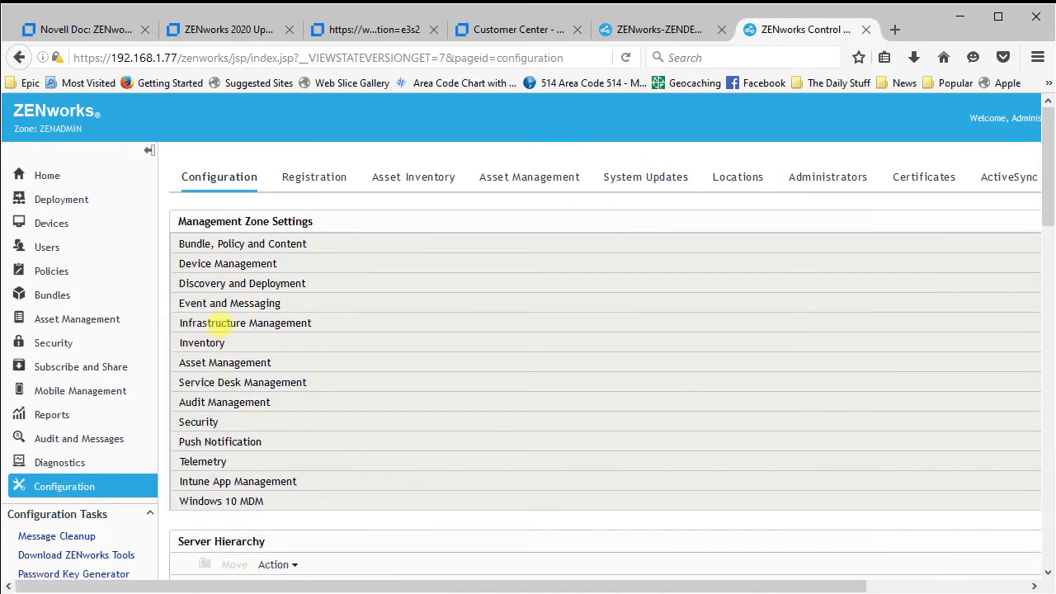
scroll(218, 323, down, 5)
drag(370, 583, 618, 569)
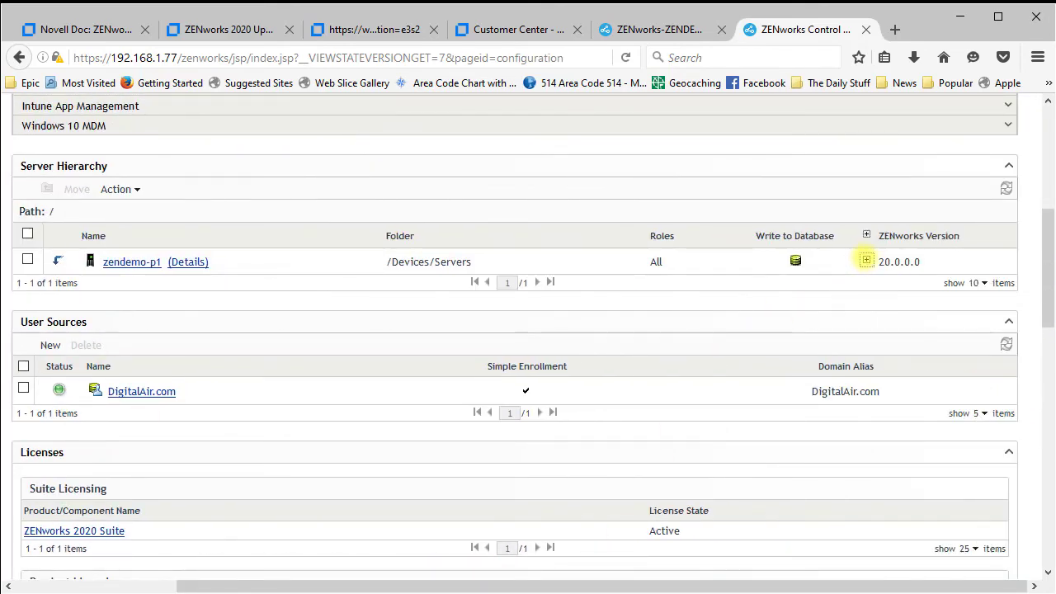
click(866, 260)
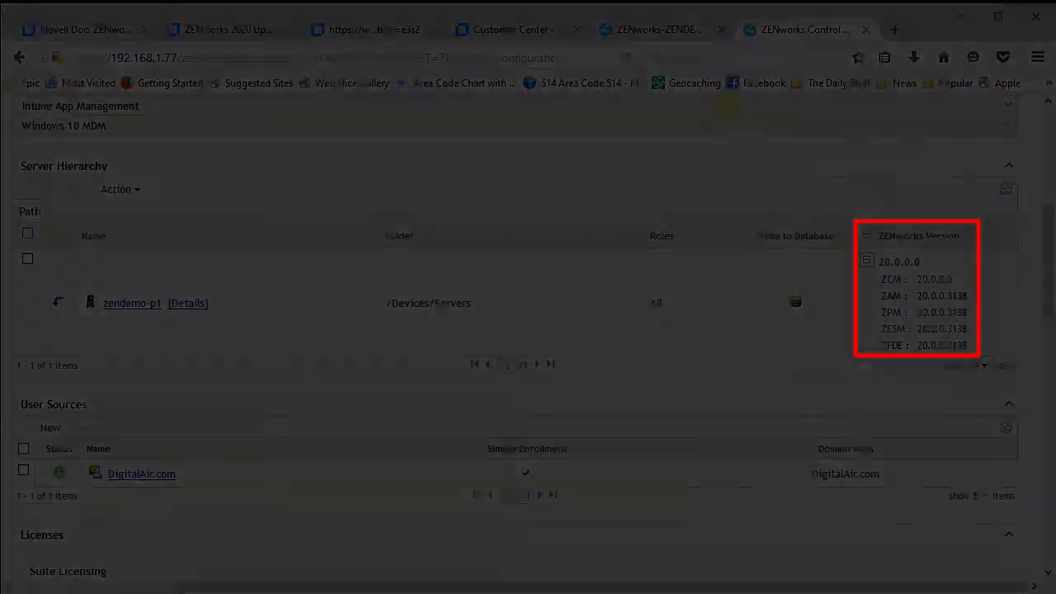